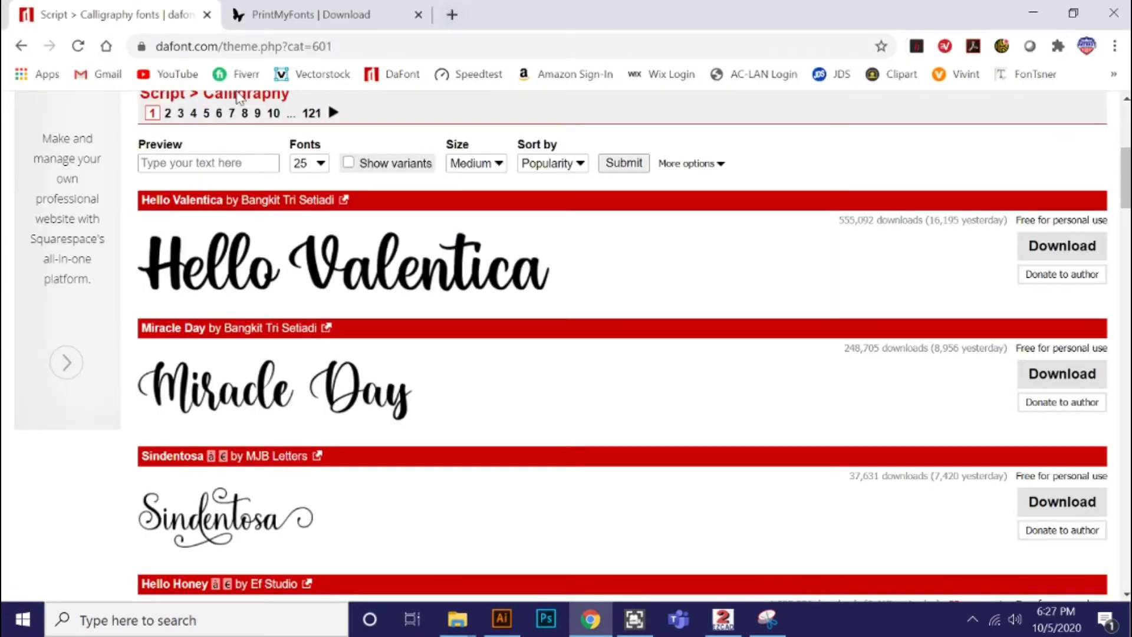
Scroll to the top of the Calligraphy listing and select dafont.com in the address bar.
scroll(216, 126, up, 6)
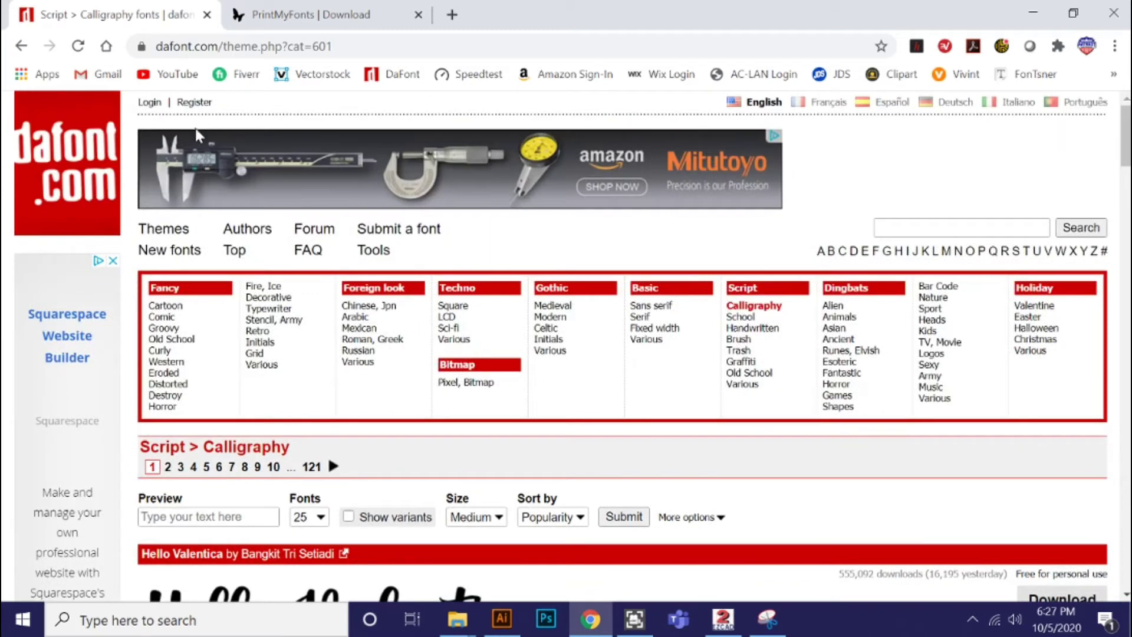
drag(156, 46, 221, 47)
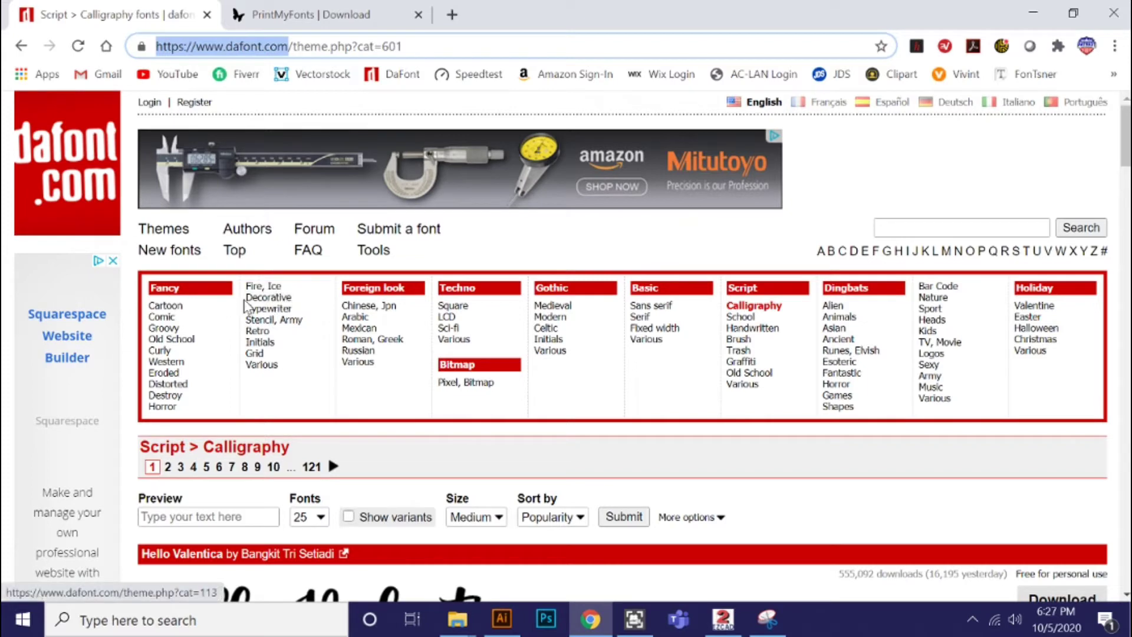
Preview all Calligraphy fonts with the custom text 'EZCad' and browse the results.
click(213, 517)
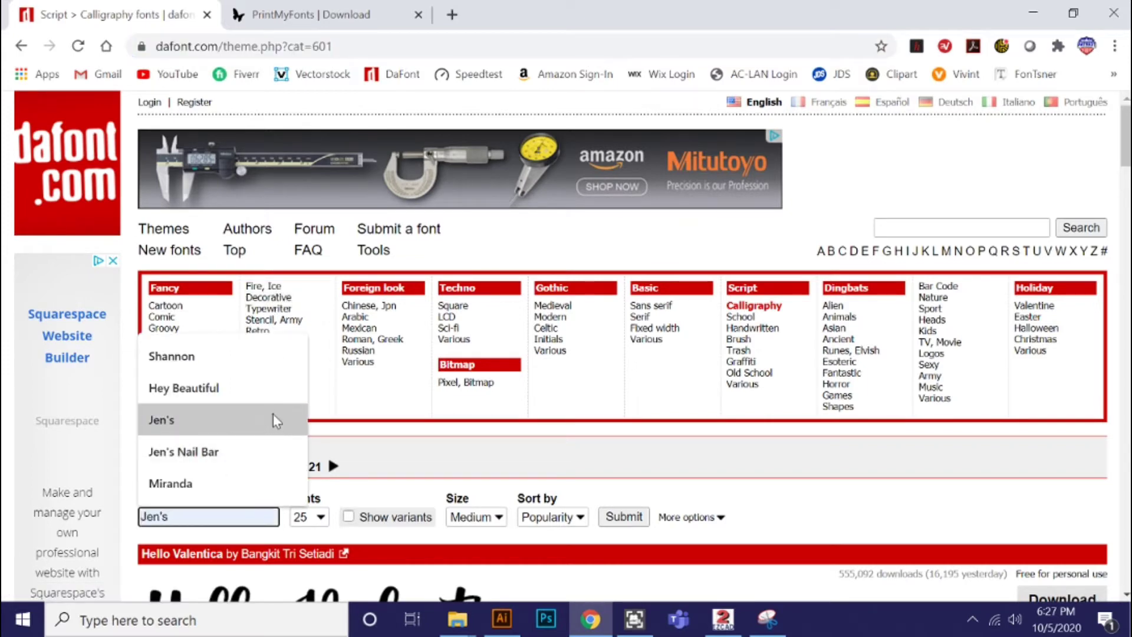
key(Down)
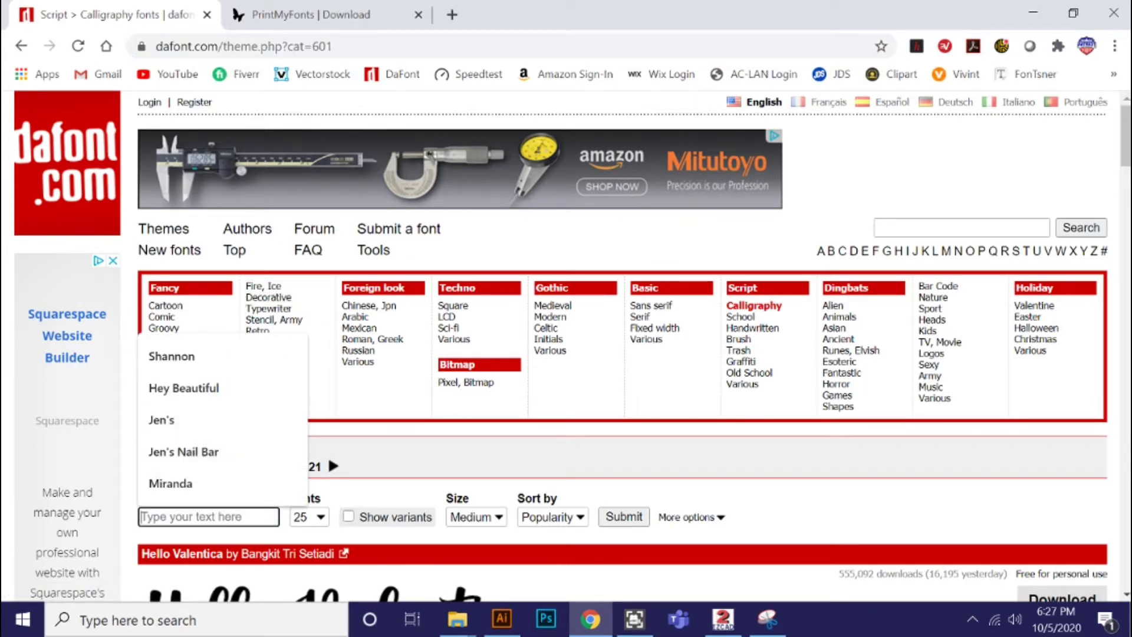
text(EZCad)
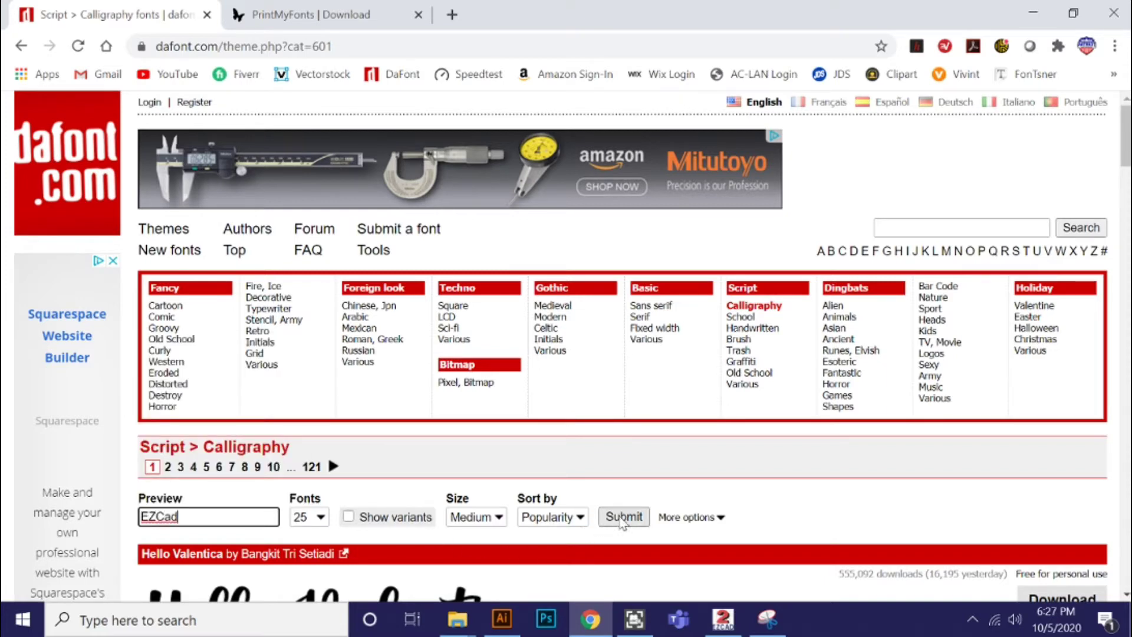
click(622, 517)
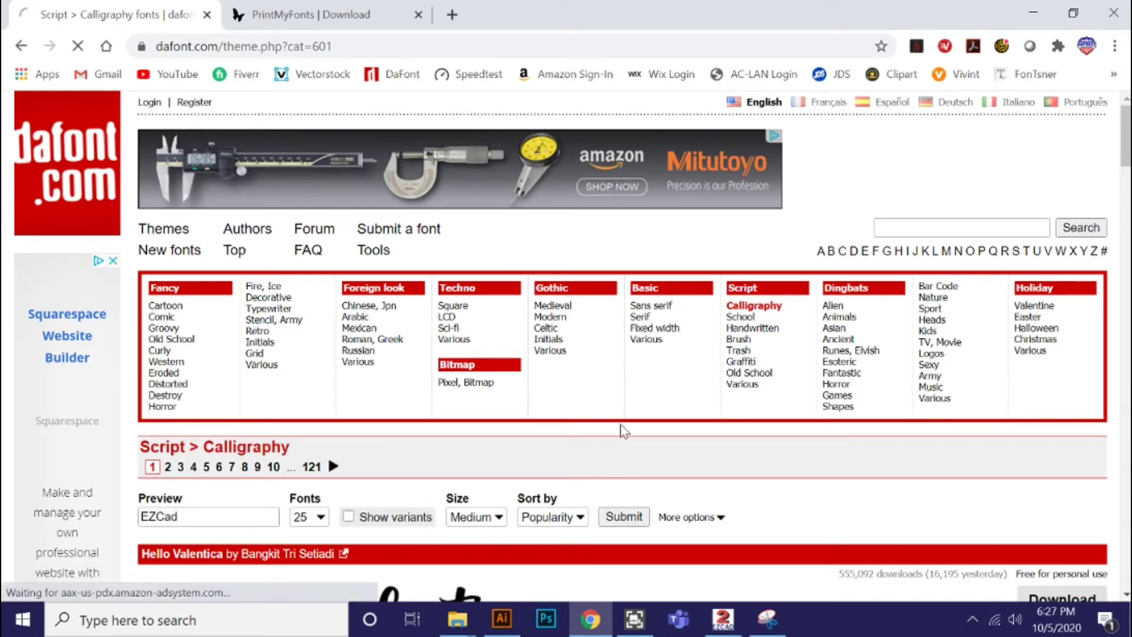
scroll(680, 416, down, 7)
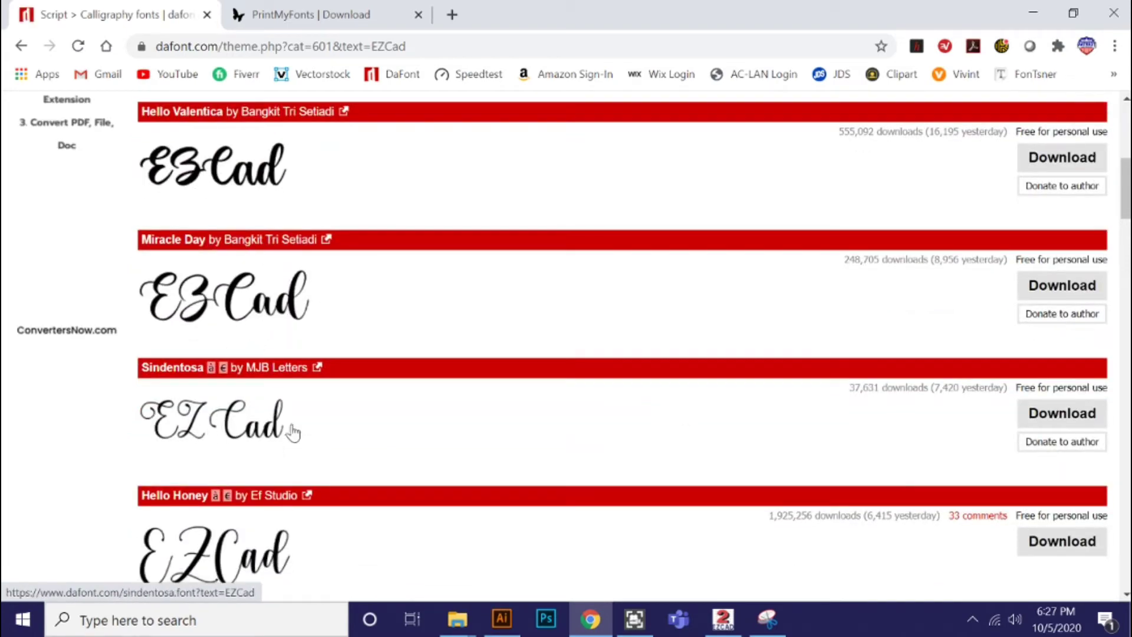
scroll(314, 454, up, 3)
scroll(314, 454, up, 5)
scroll(328, 454, down, 2)
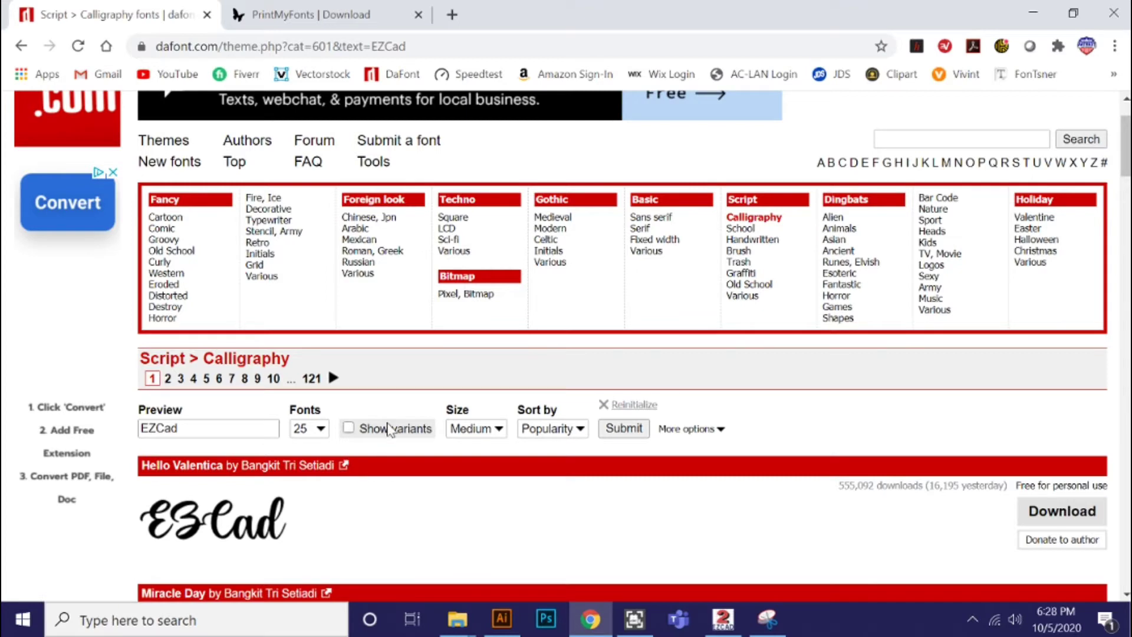
scroll(388, 428, down, 3)
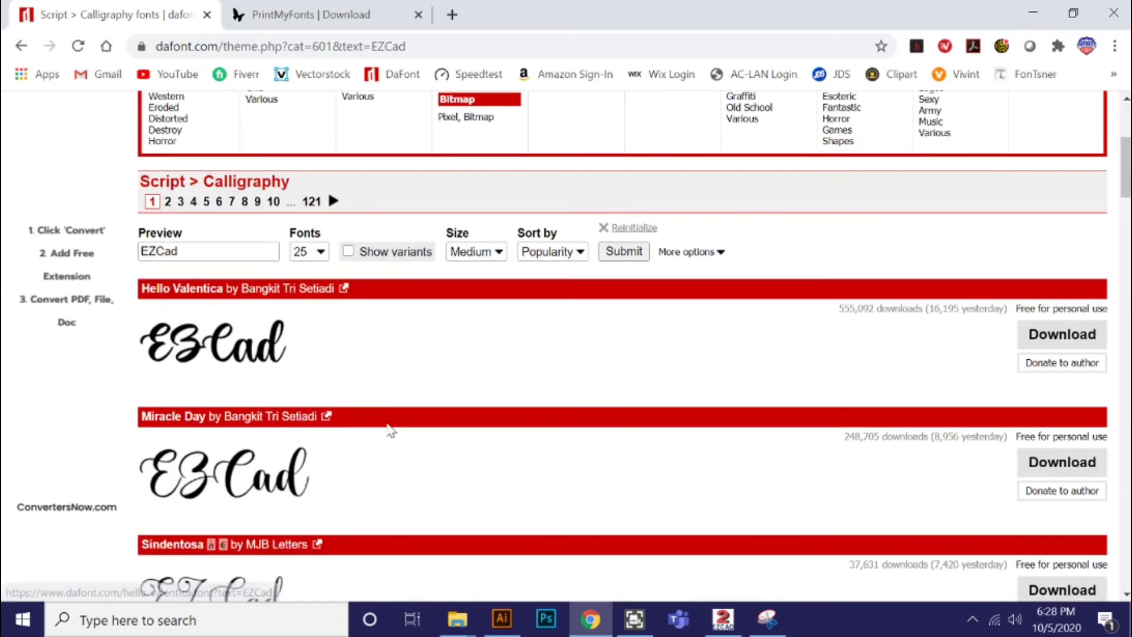
scroll(395, 426, down, 6)
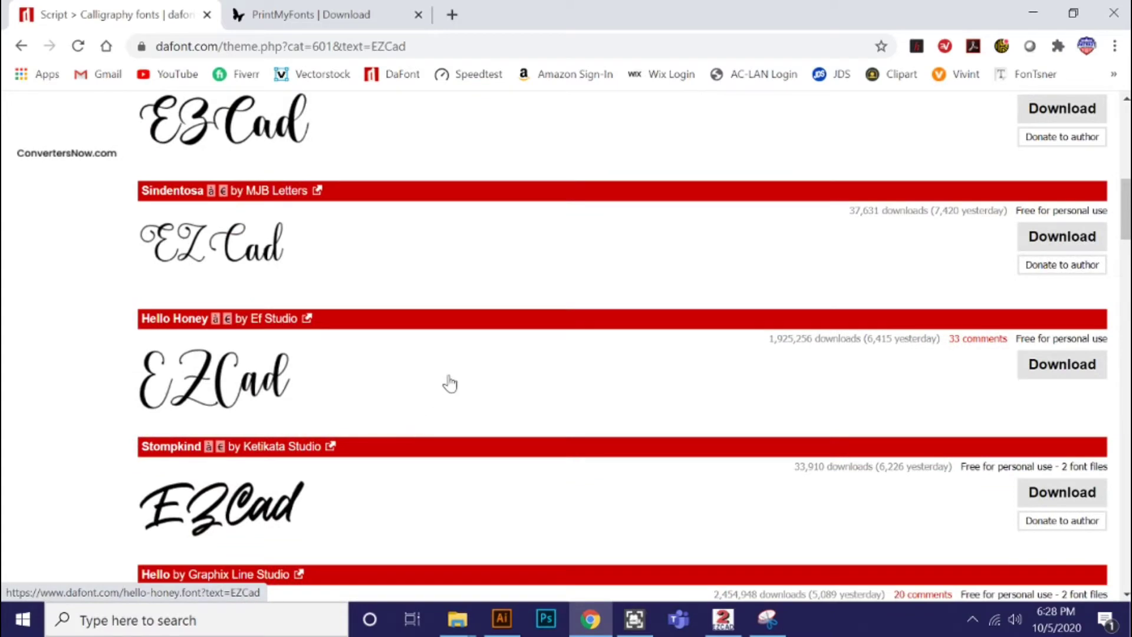
scroll(448, 381, up, 3)
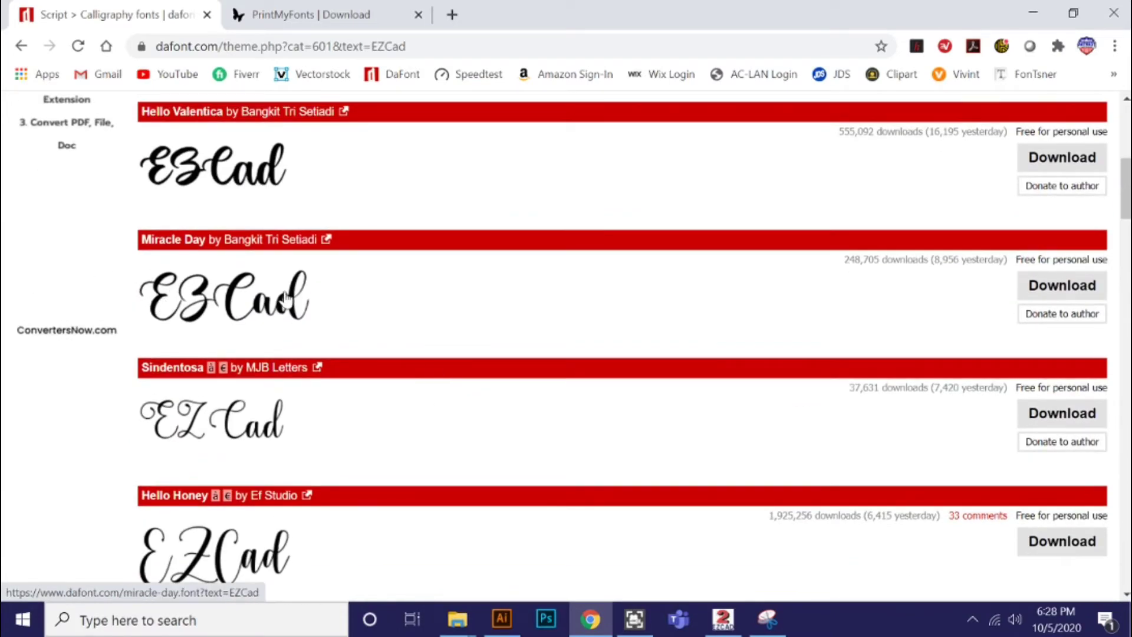
scroll(177, 548, down, 1)
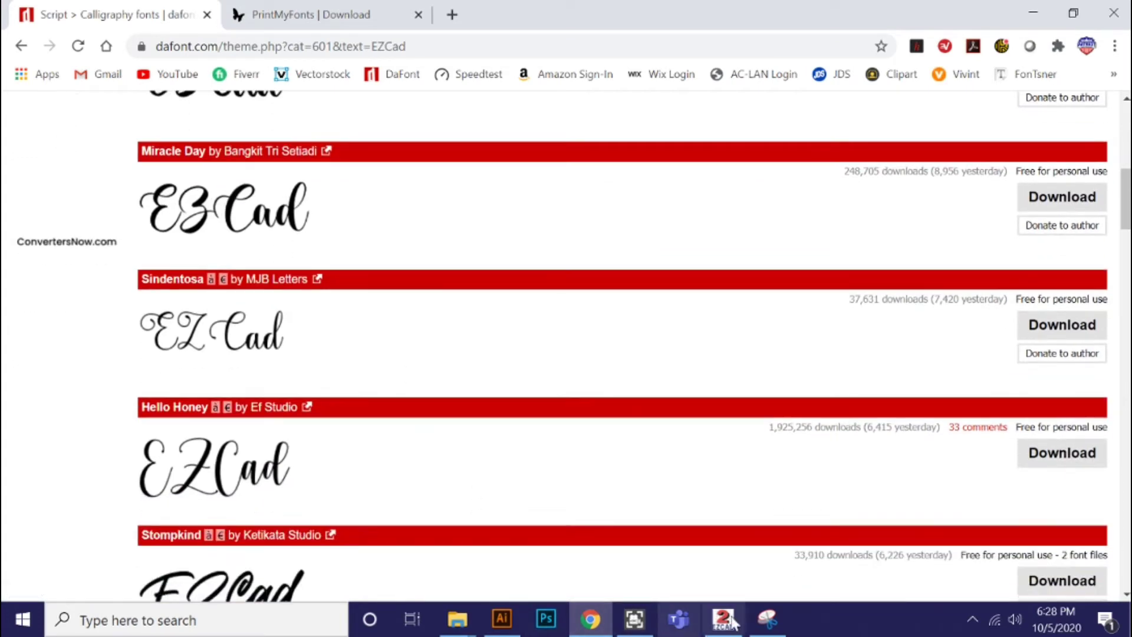
In EzCad, browse the installed fonts keeping Arial Black, then close EzCad.
click(723, 619)
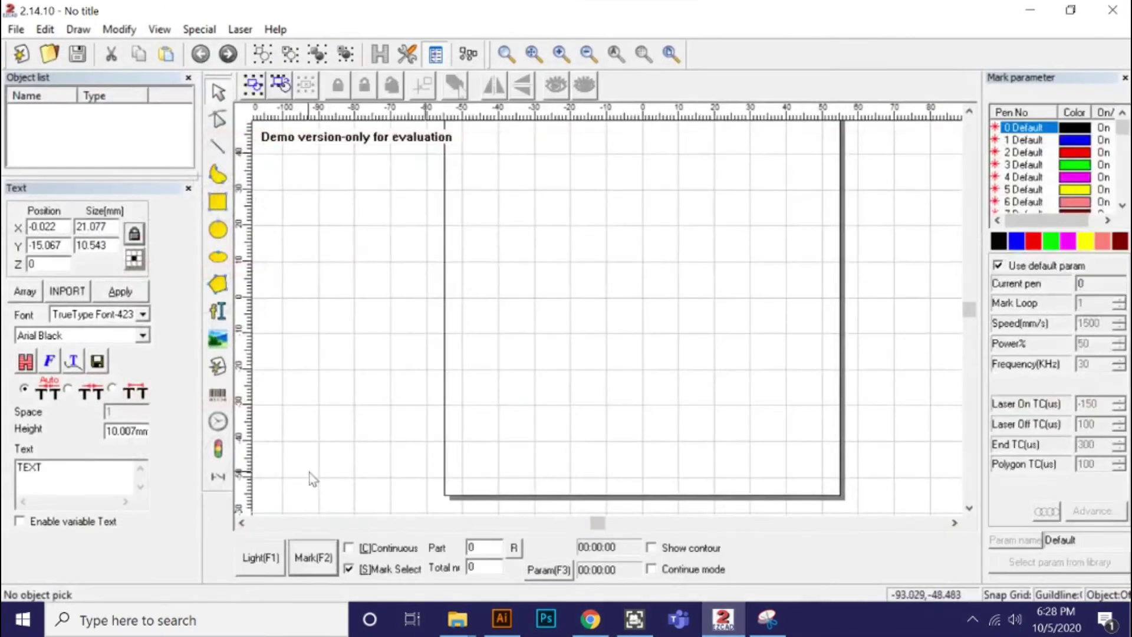
click(143, 335)
scroll(144, 436, down, 20)
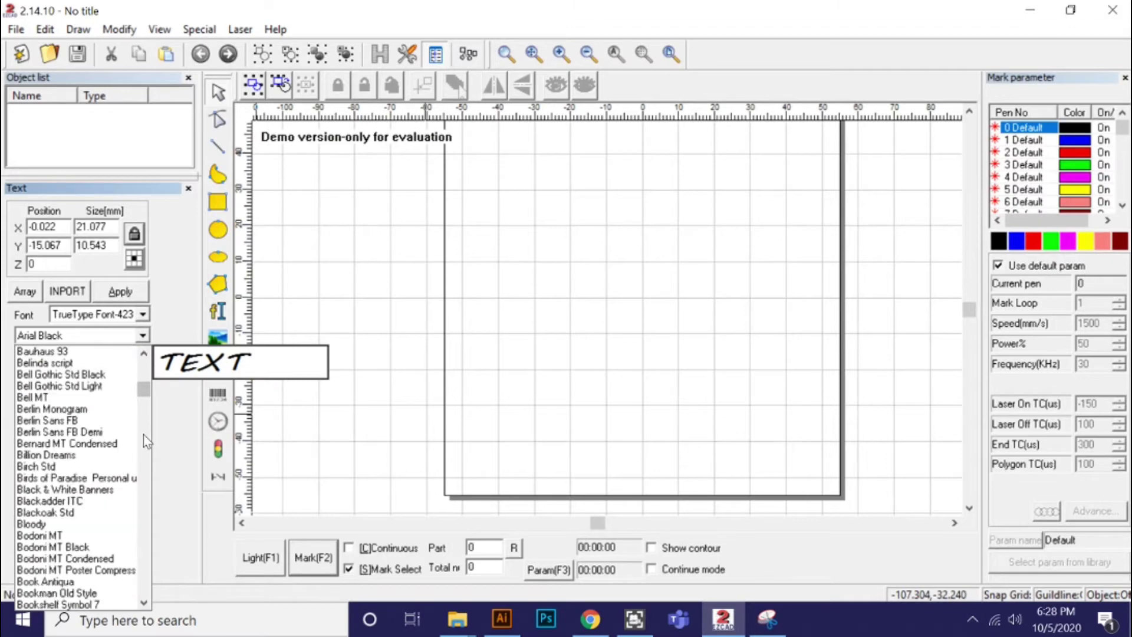
scroll(145, 472, down, 20)
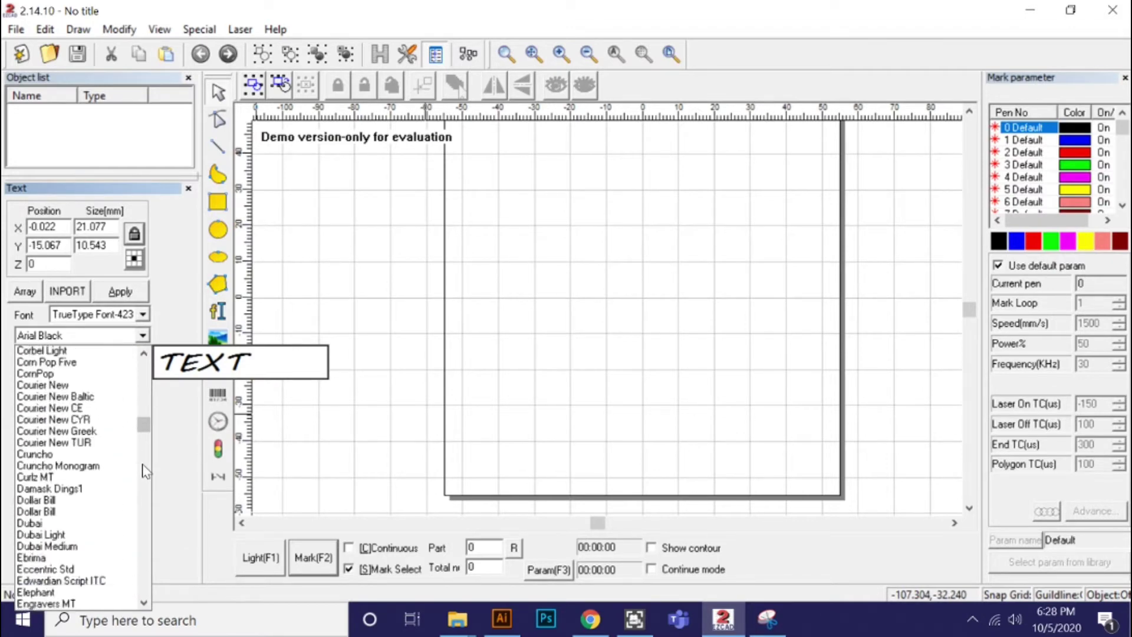
scroll(147, 497, down, 20)
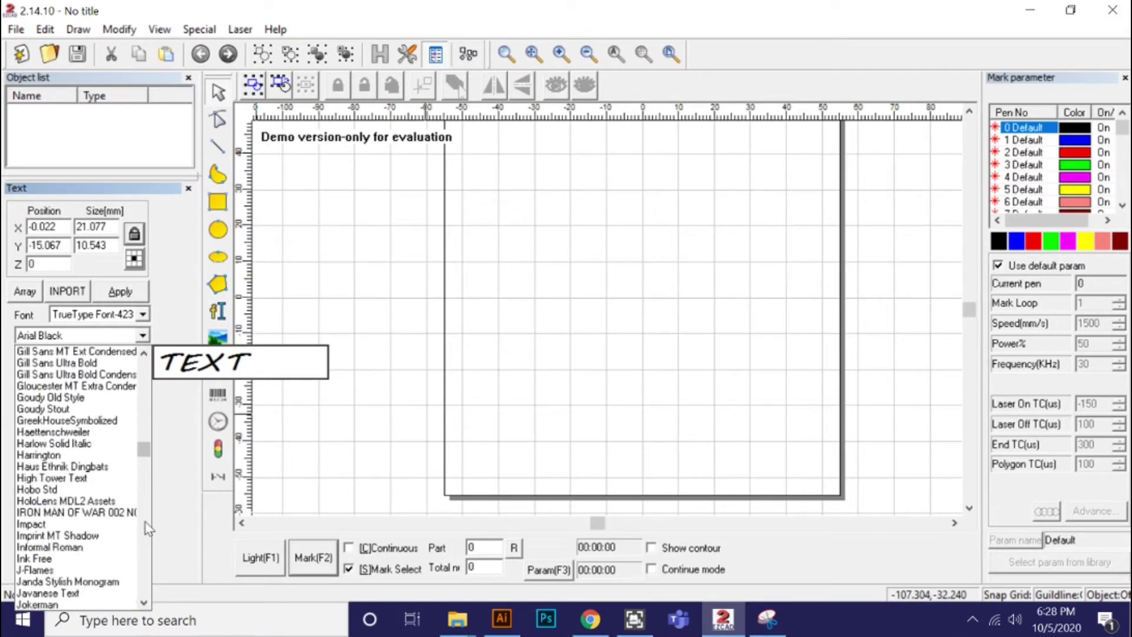
scroll(148, 529, down, 1)
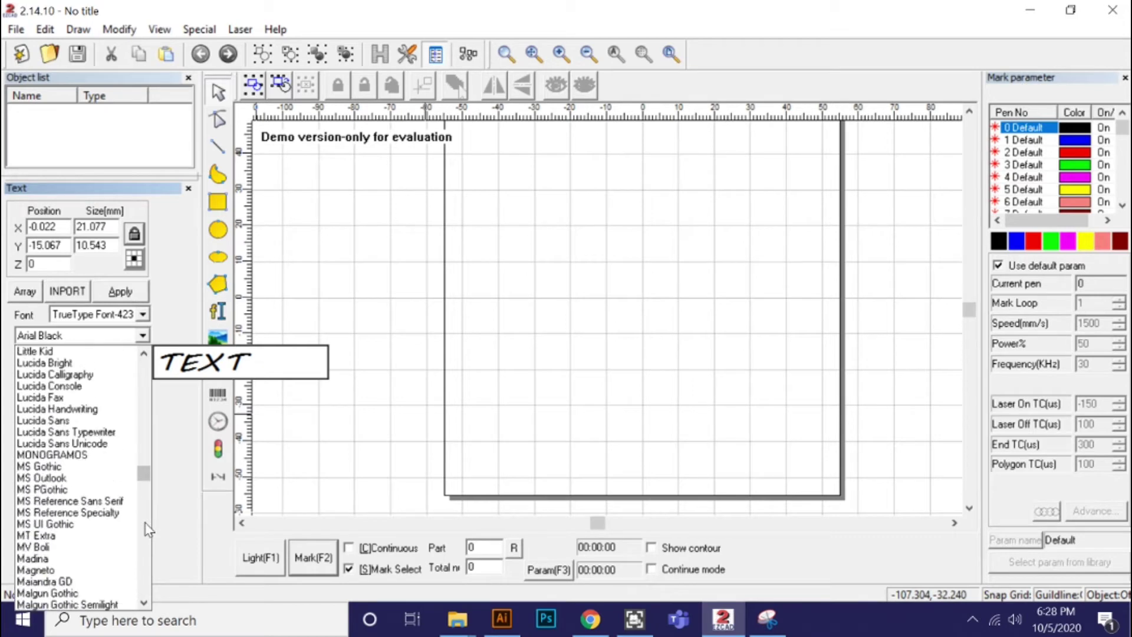
scroll(81, 513, down, 2)
scroll(81, 513, down, 6)
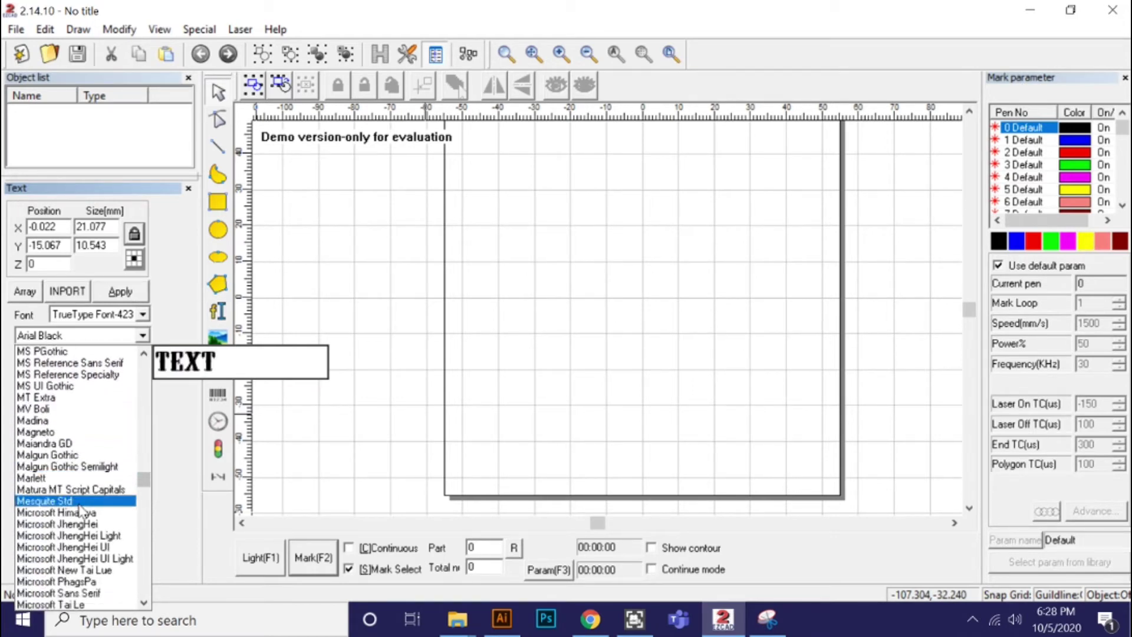
scroll(84, 513, down, 2)
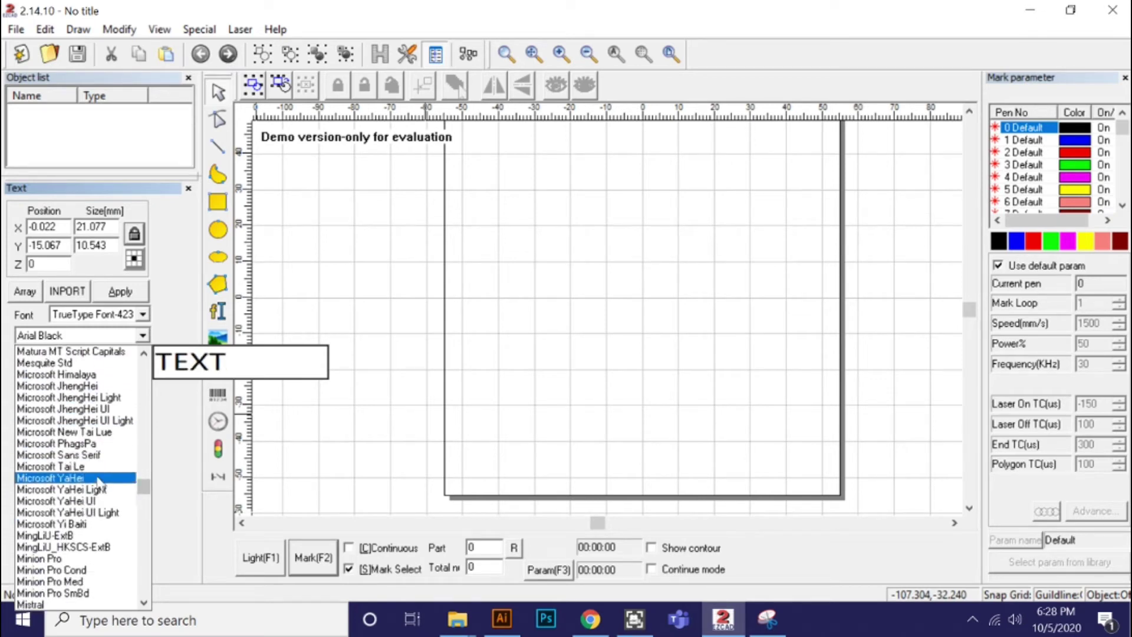
scroll(96, 540, down, 3)
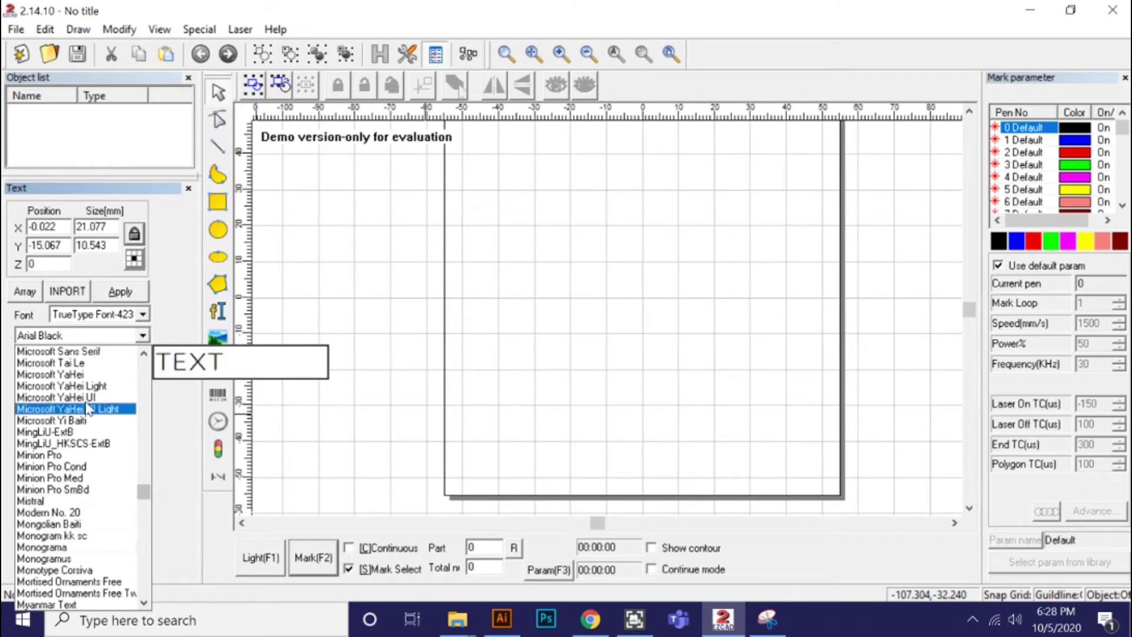
click(493, 227)
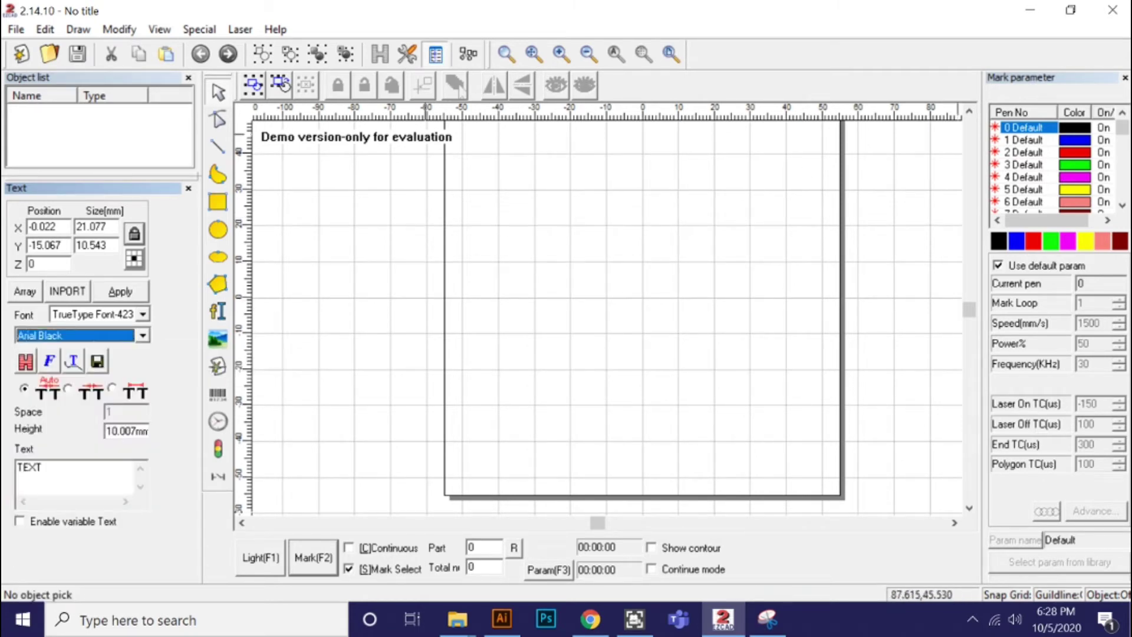
click(1111, 12)
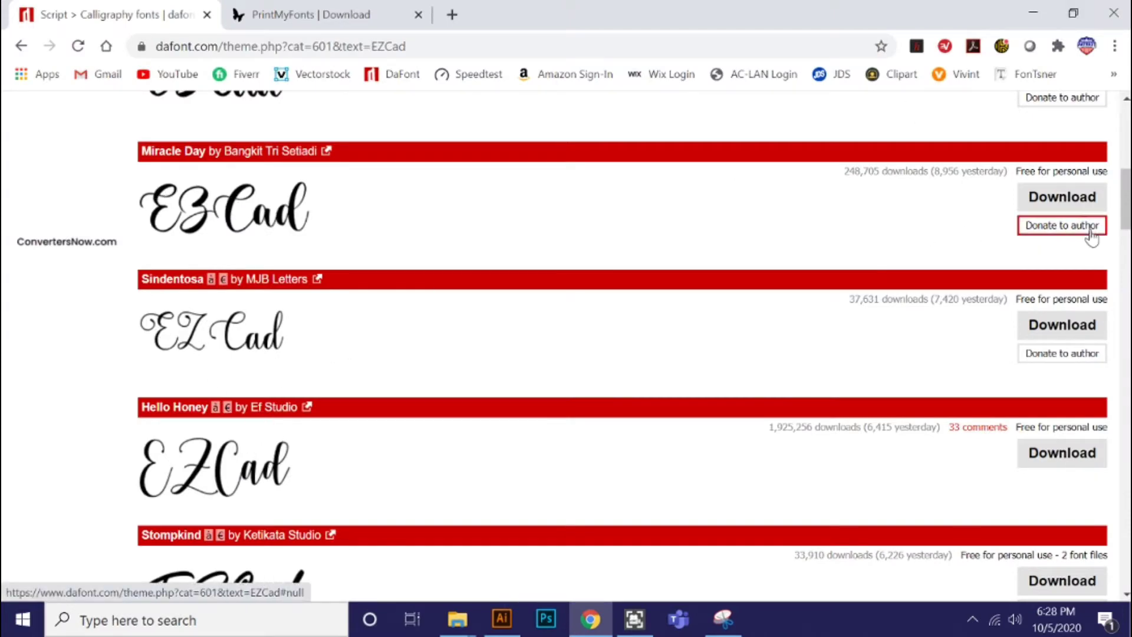
Download the Miracle Day font and open miracle_day.zip from Chrome's download bar.
click(1072, 200)
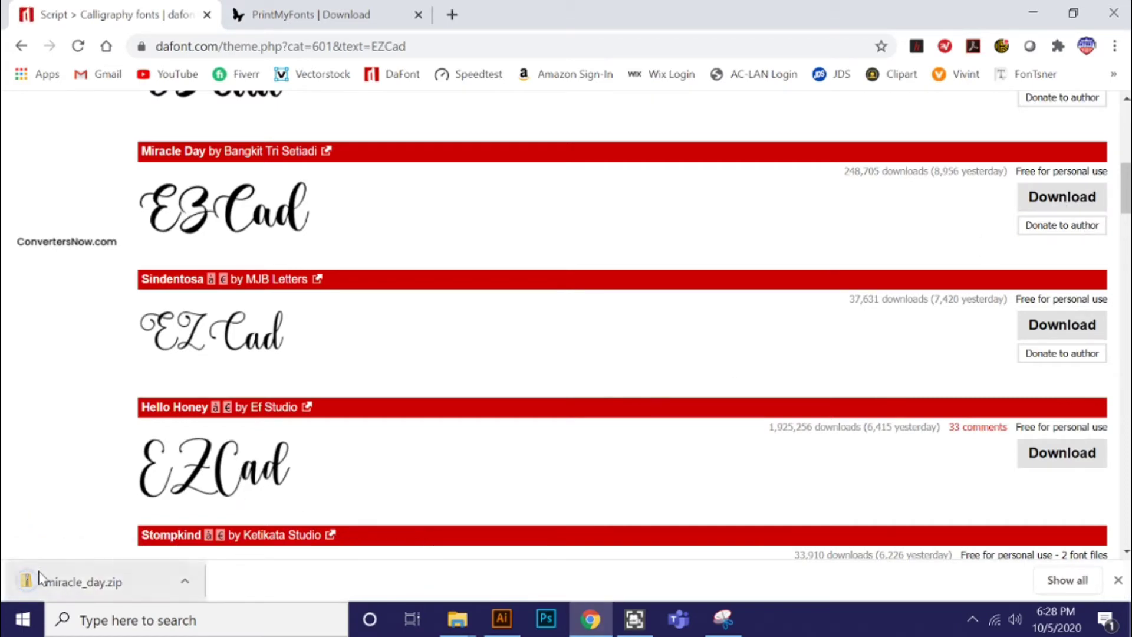
right_click(86, 587)
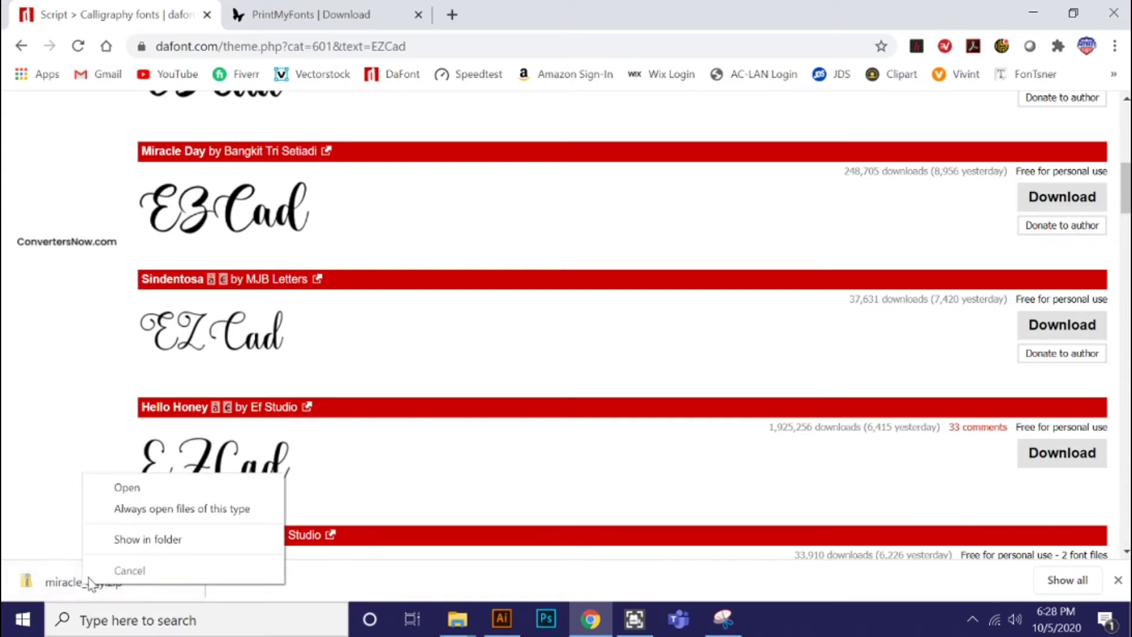
click(115, 491)
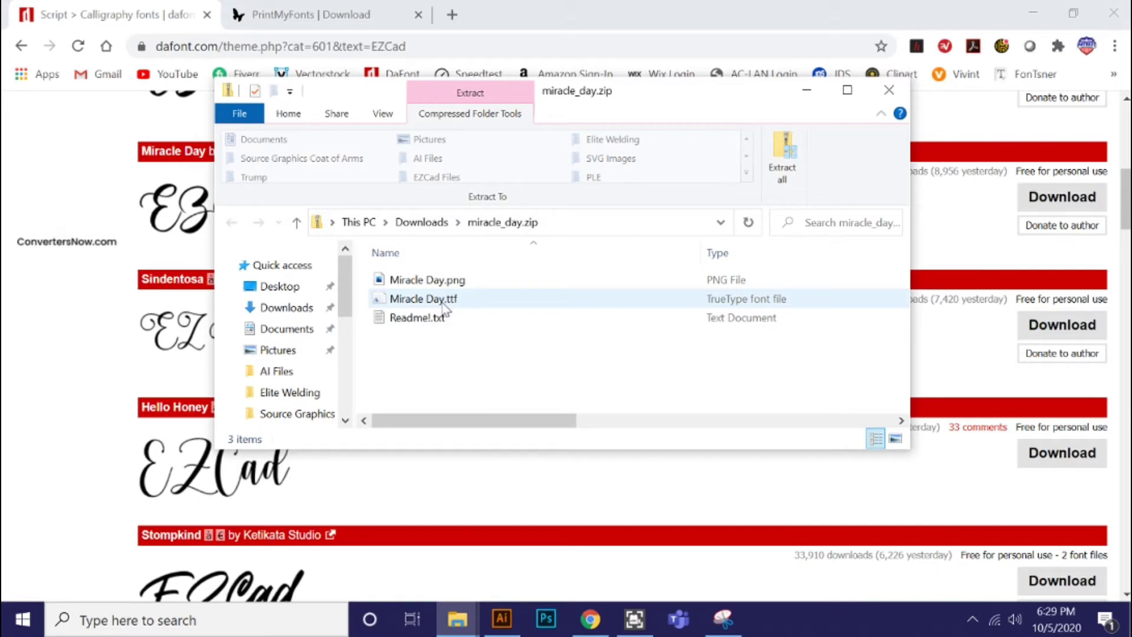
Install Miracle Day.ttf from its preview, close the preview and zip folder, and minimize Chrome.
right_click(411, 304)
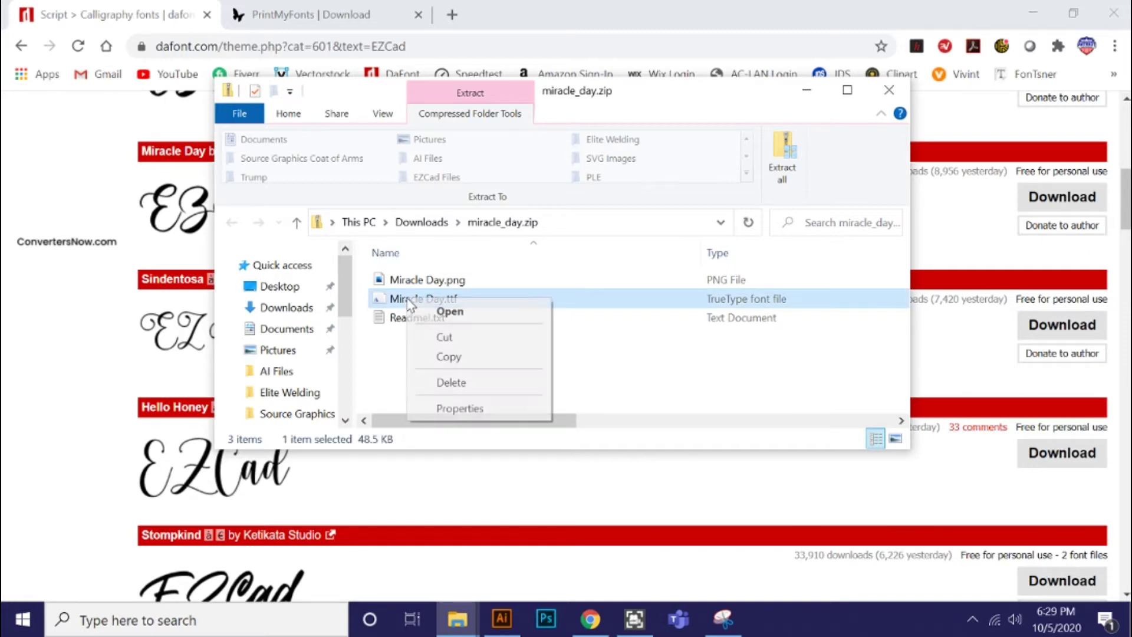
click(449, 311)
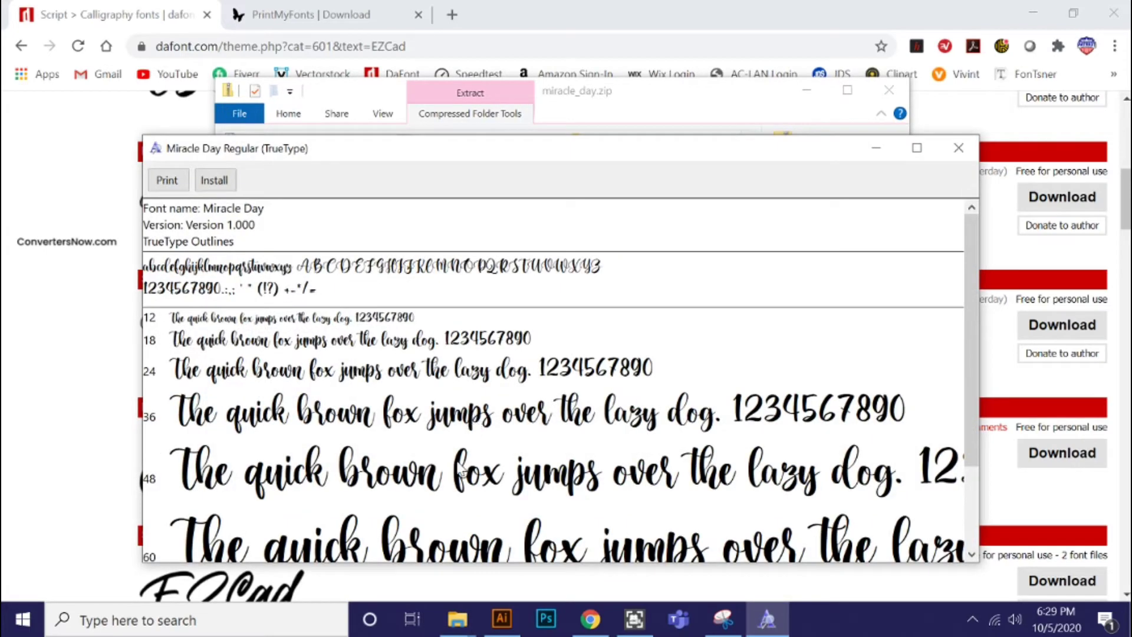
click(218, 185)
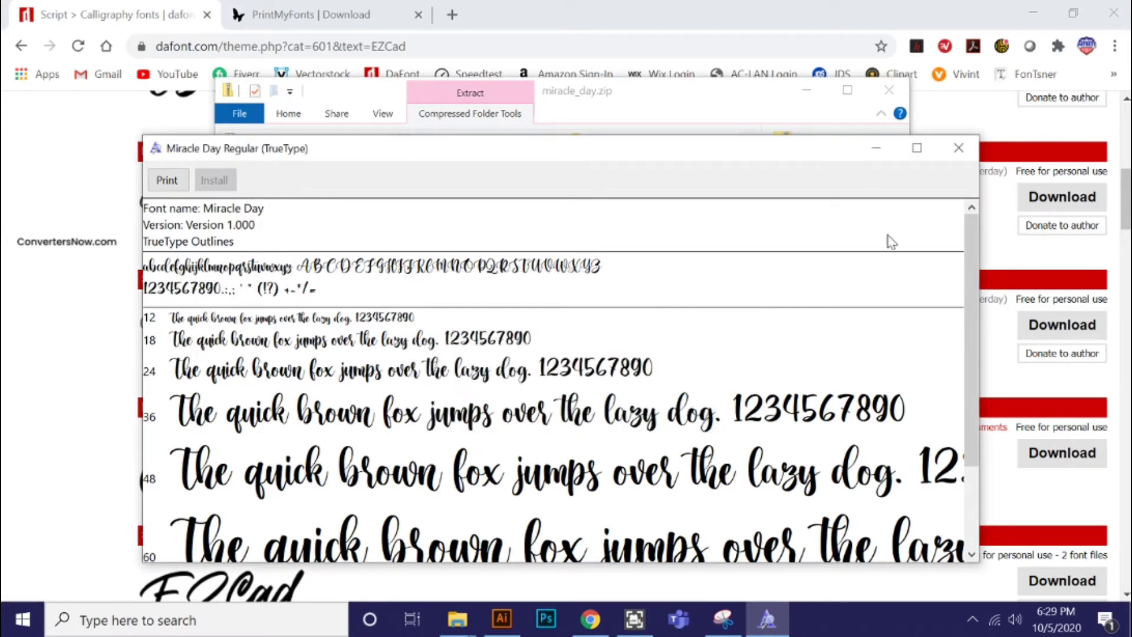
click(952, 148)
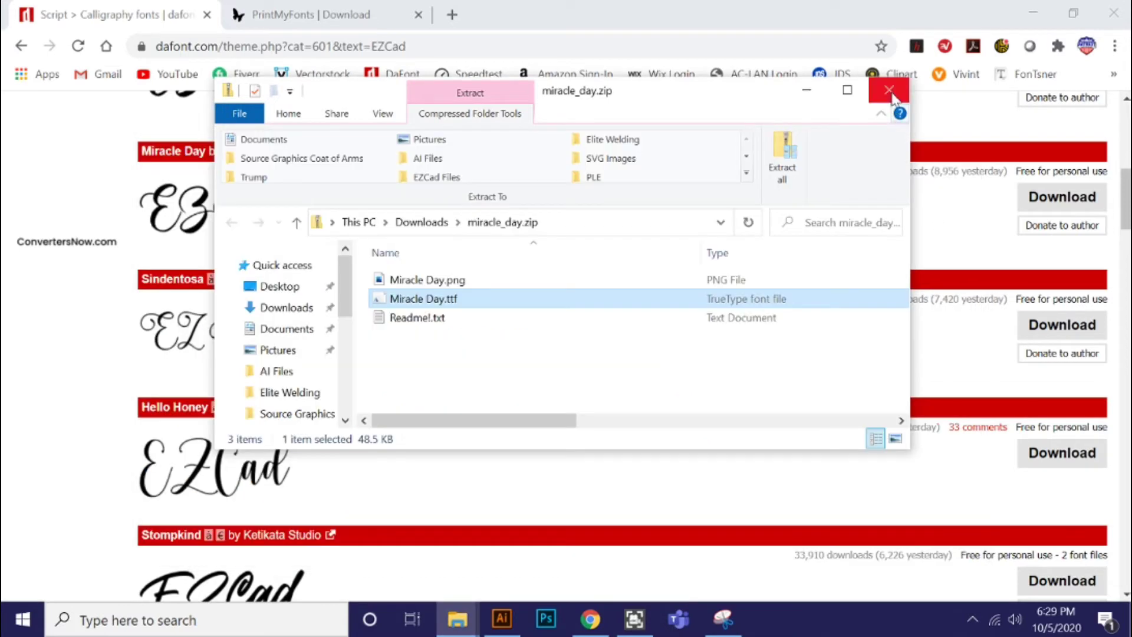
click(893, 95)
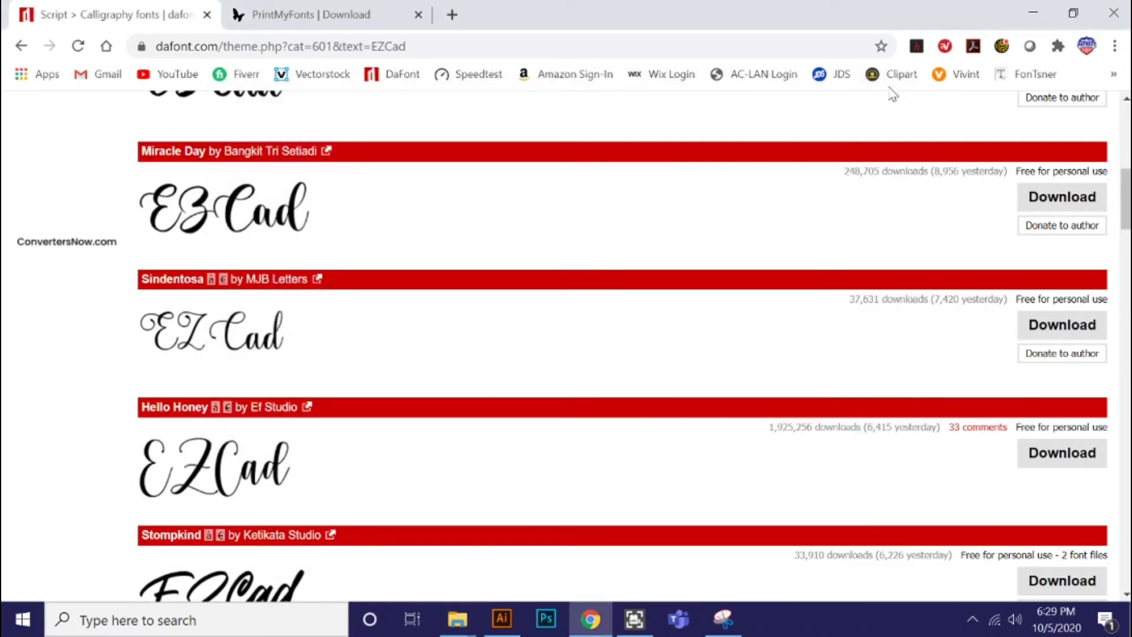
click(1032, 13)
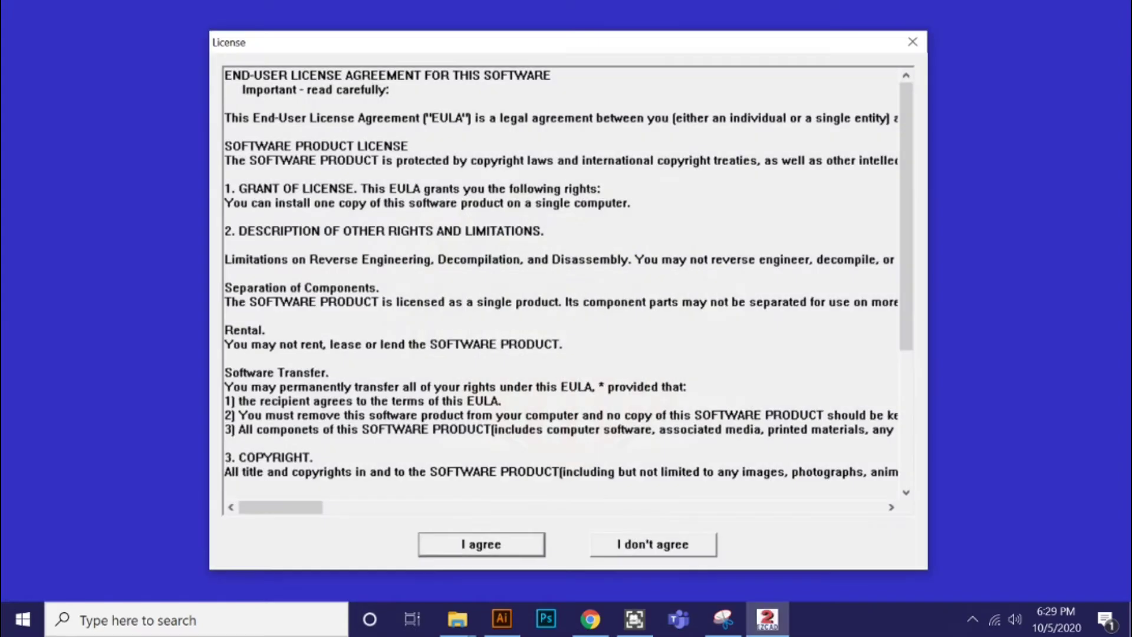
Accept the EzCad license, dismiss the dongle warning, and place a new text object.
click(422, 550)
click(671, 346)
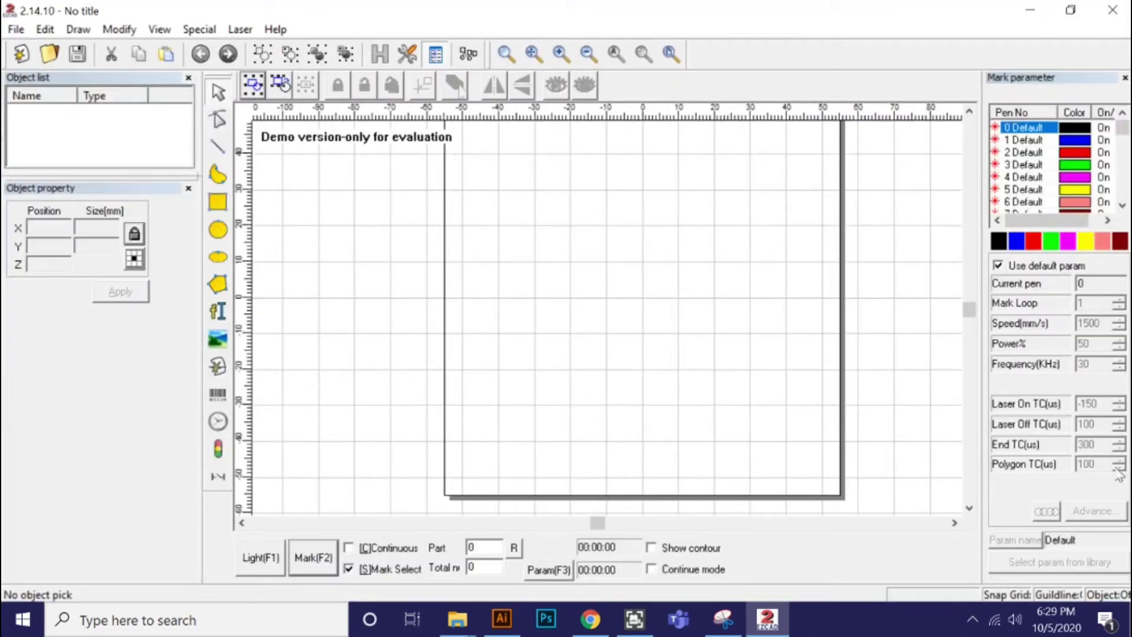
click(217, 311)
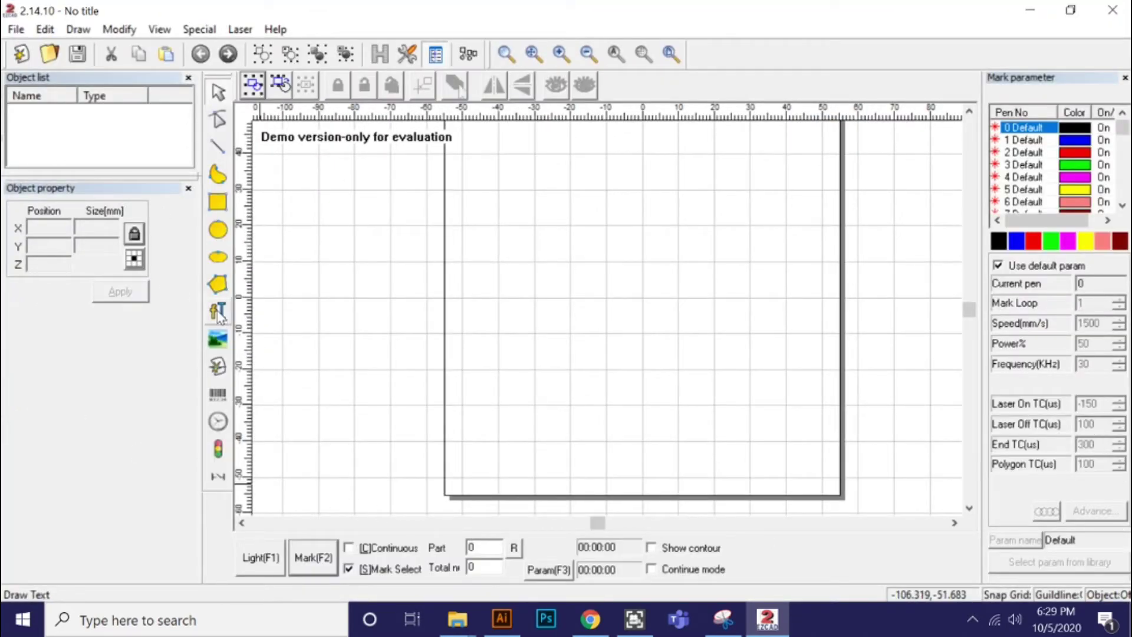
click(505, 271)
text(MI)
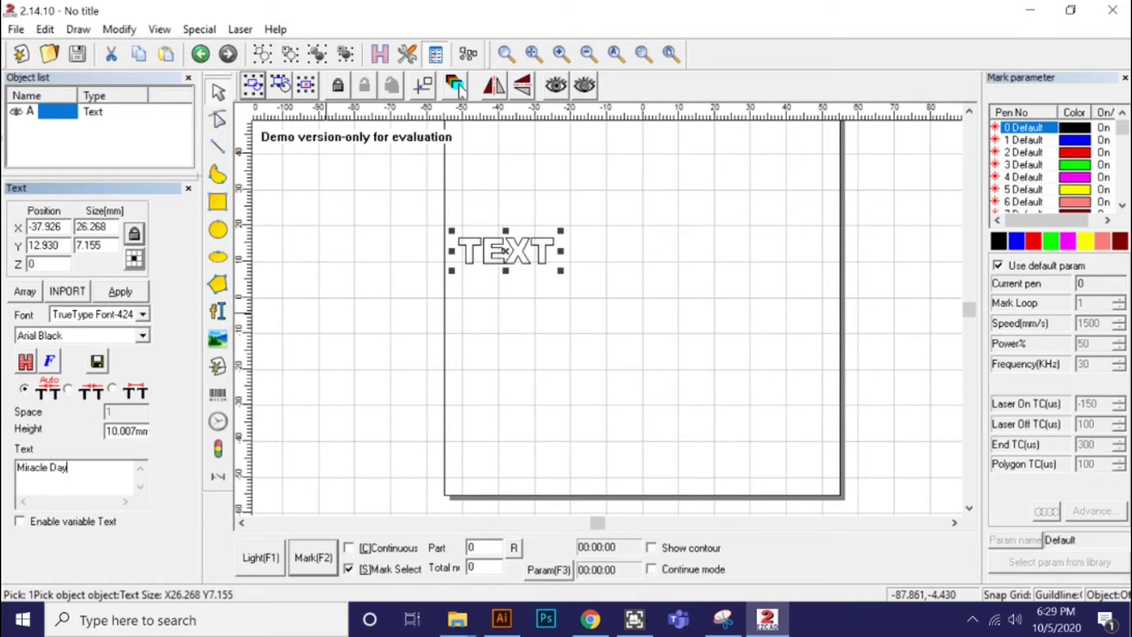
Apply the text 'Miracle Day', centre it, and switch its font to Miracle Day.
click(122, 293)
click(422, 84)
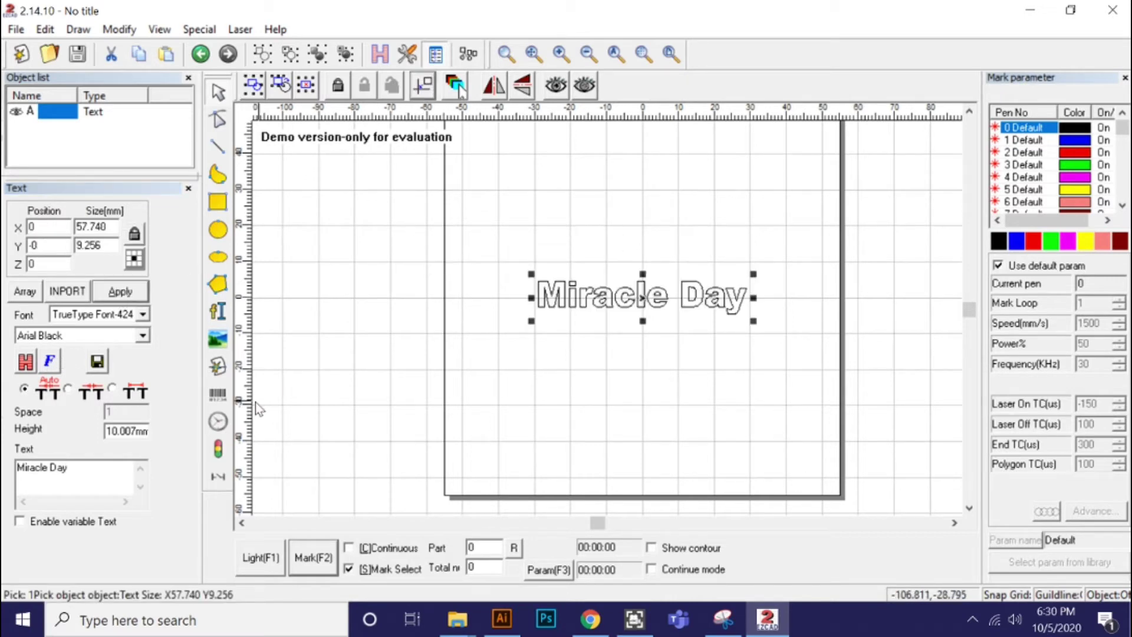
click(143, 335)
scroll(148, 404, down, 2)
scroll(146, 400, down, 20)
scroll(148, 507, down, 15)
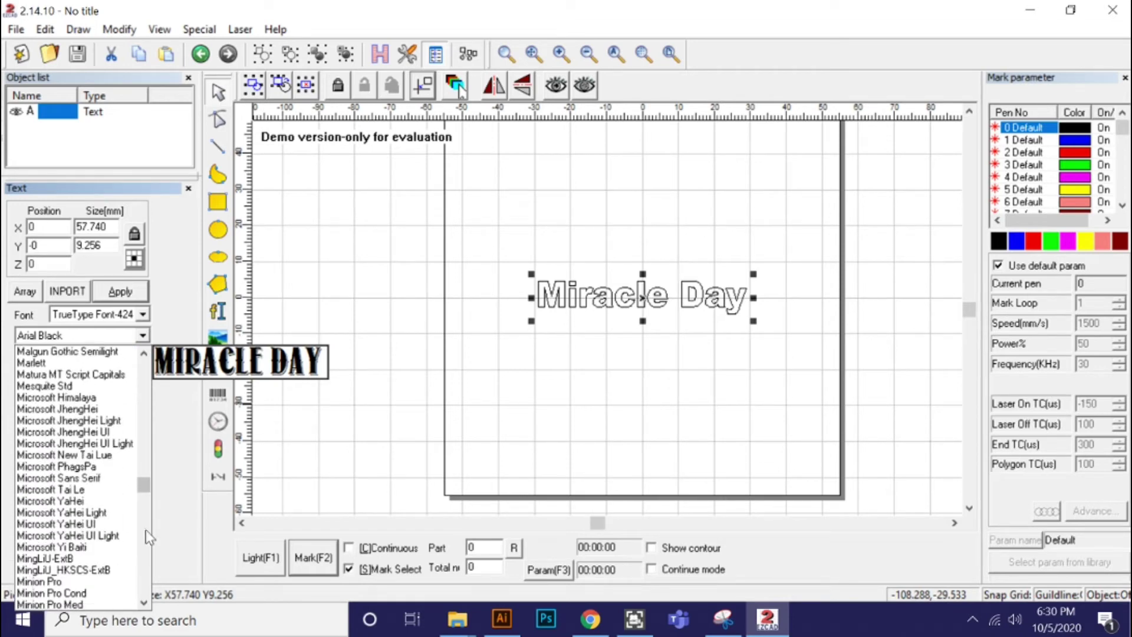
scroll(59, 536, down, 2)
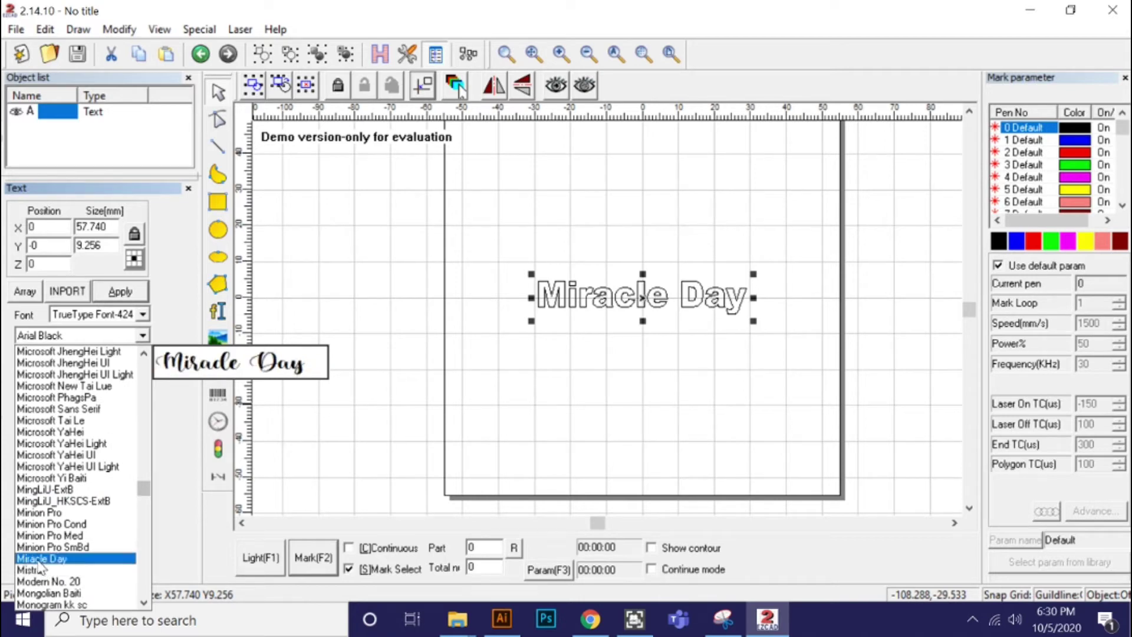
click(38, 561)
click(118, 290)
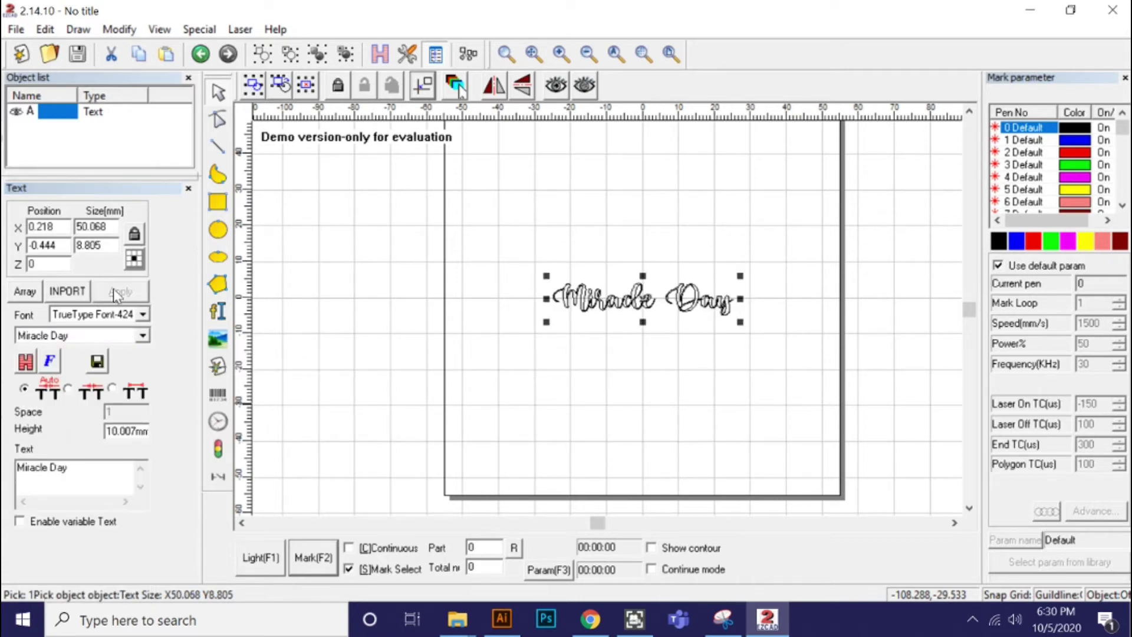
scroll(601, 322, up, 2)
scroll(601, 322, down, 1)
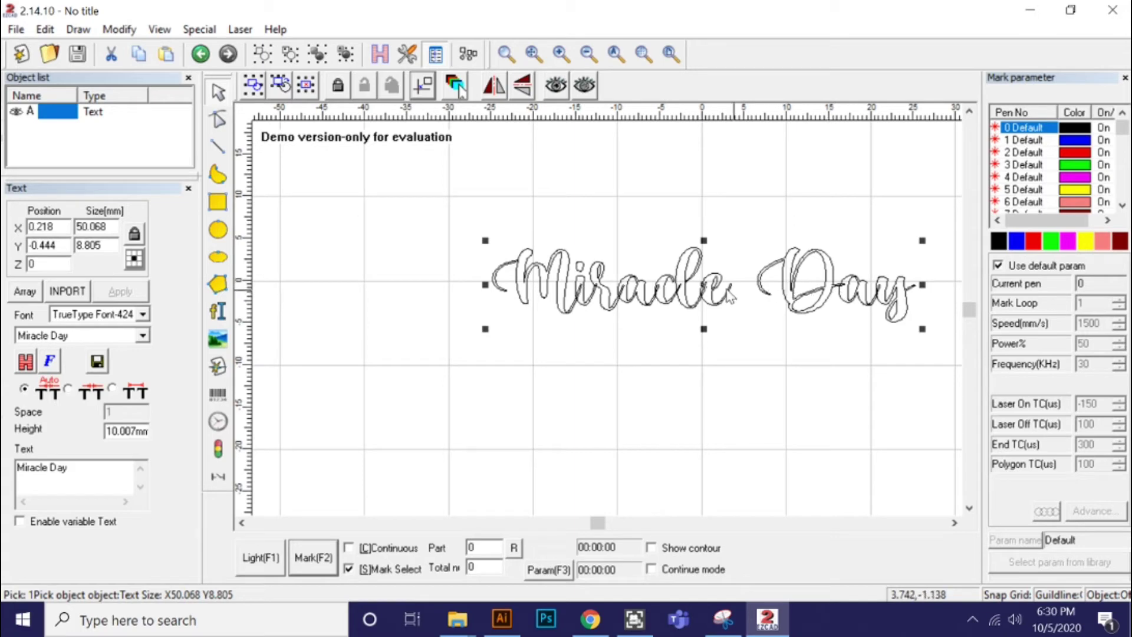
Move the lettering to X −7.796, Y 1.694 mm and enlarge the object list panel.
drag(704, 285, 637, 267)
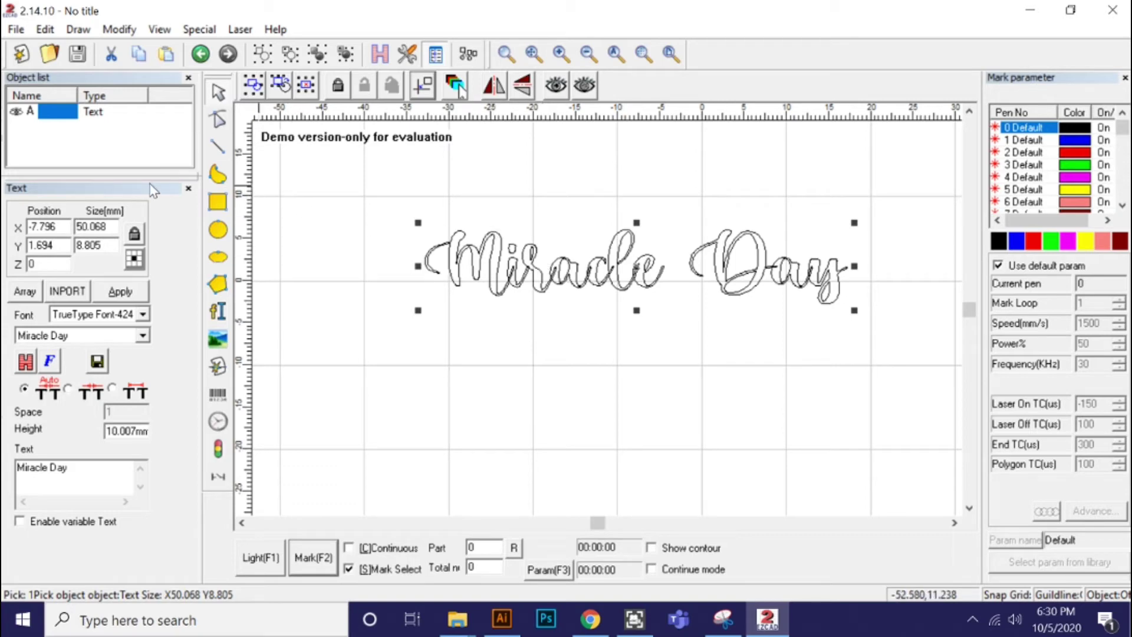
drag(122, 177, 145, 245)
Ungroup the Miracle Day text and weld its letters into one 50.072 × 8.811 mm Combine object.
click(45, 29)
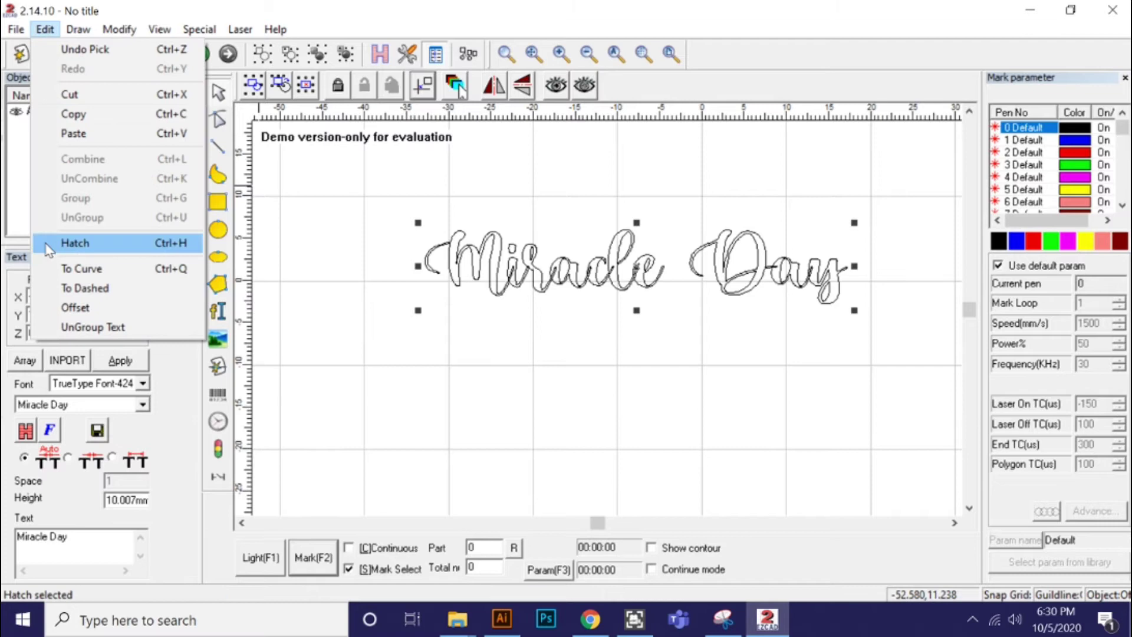
click(70, 327)
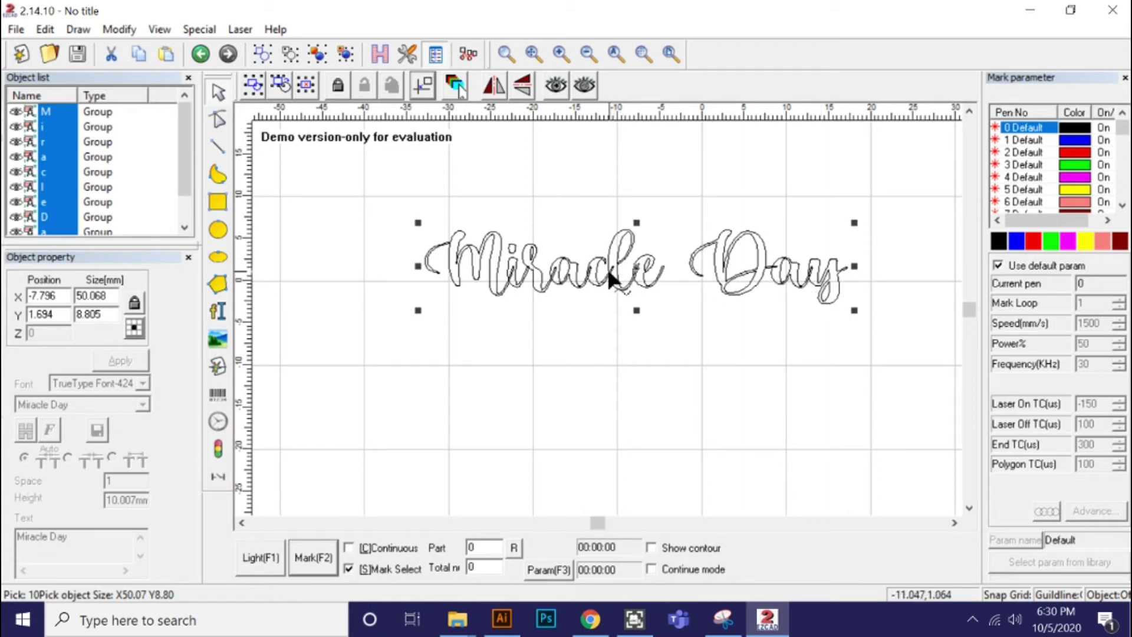
click(135, 30)
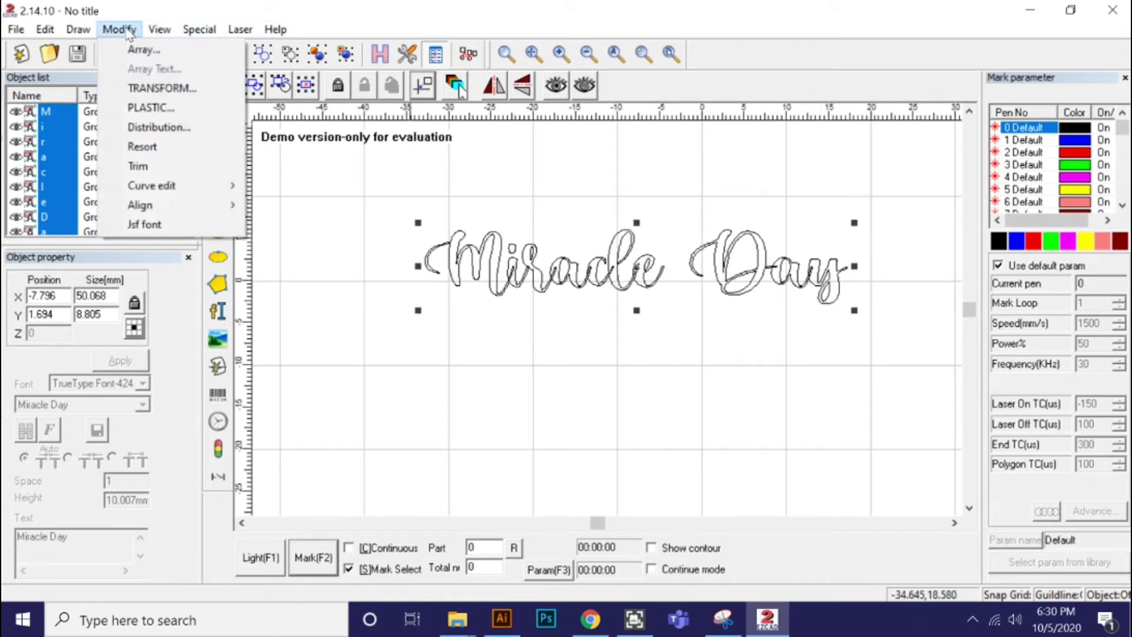
click(142, 108)
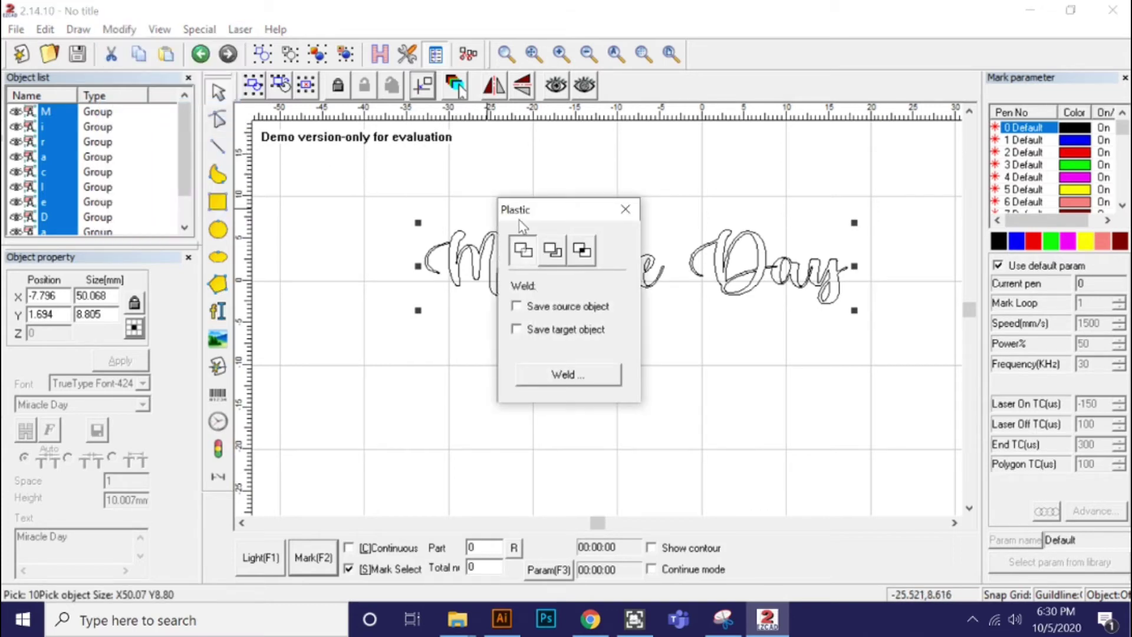
drag(530, 214, 727, 205)
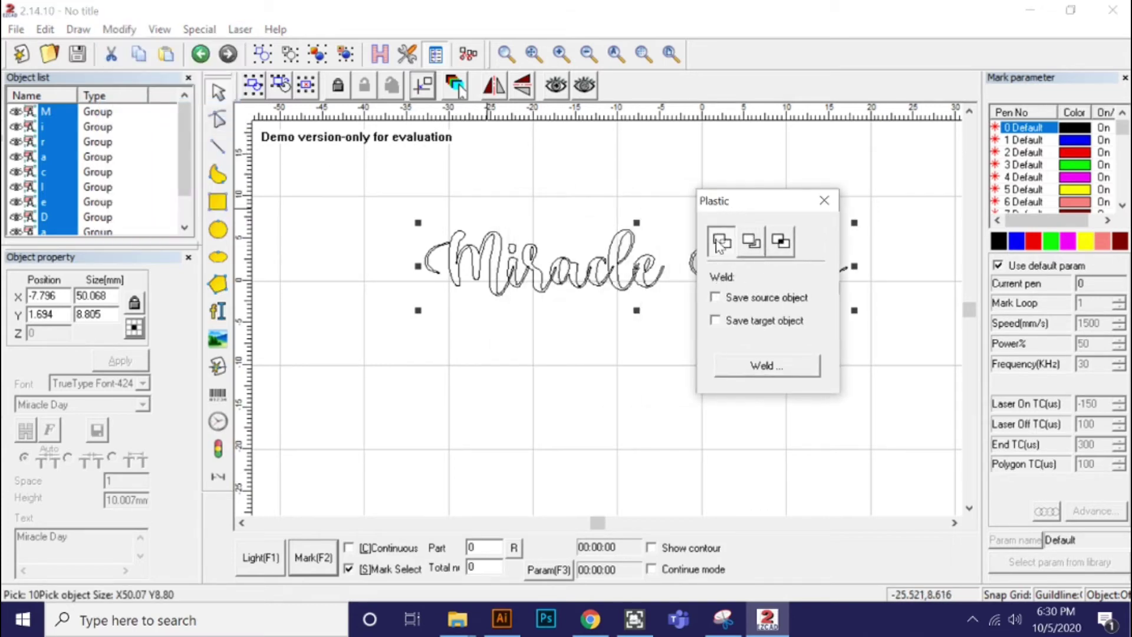
click(759, 367)
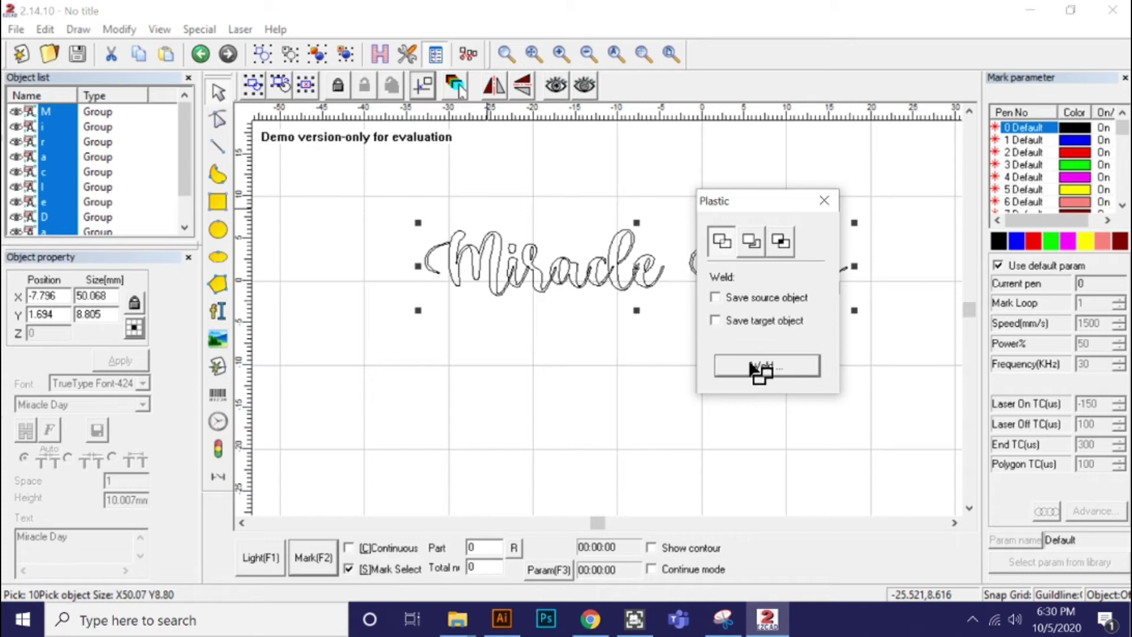
click(611, 280)
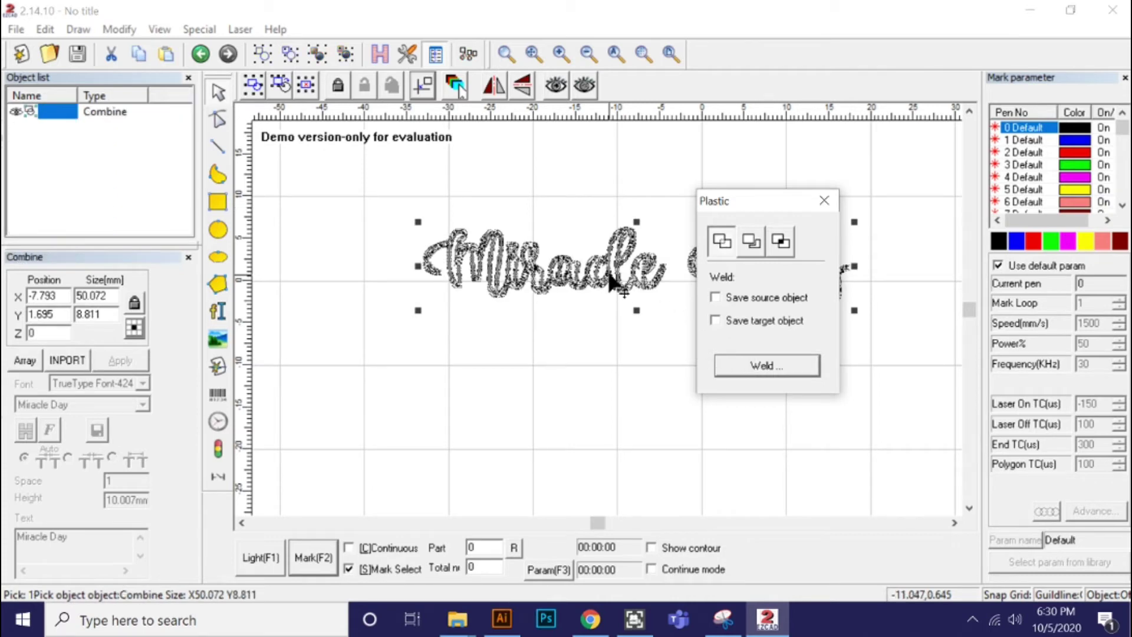
click(825, 201)
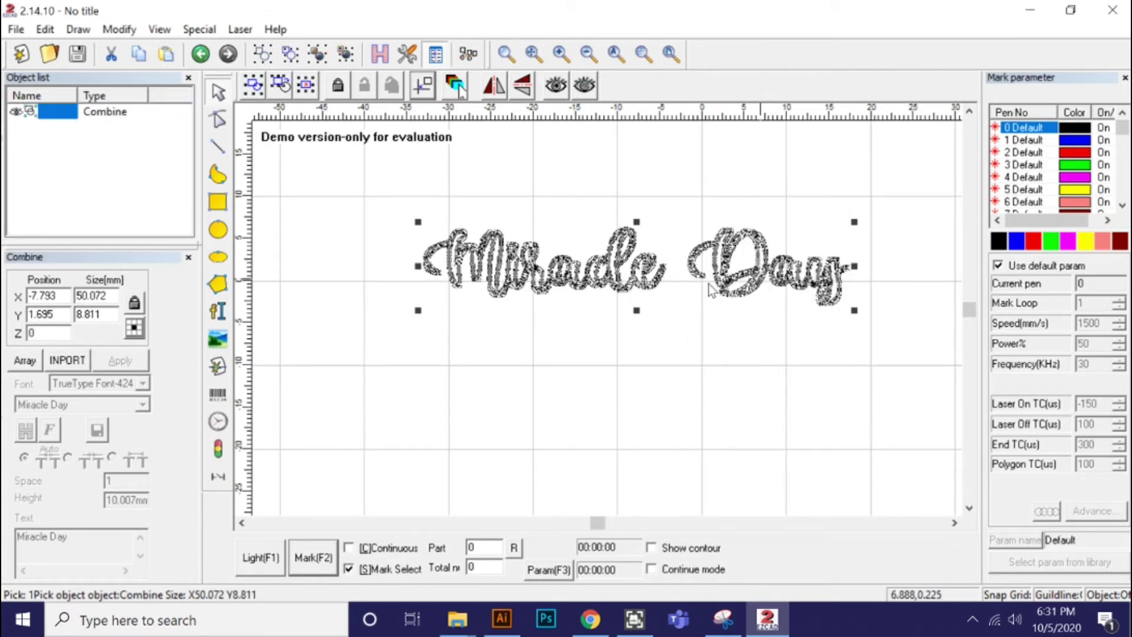
click(353, 211)
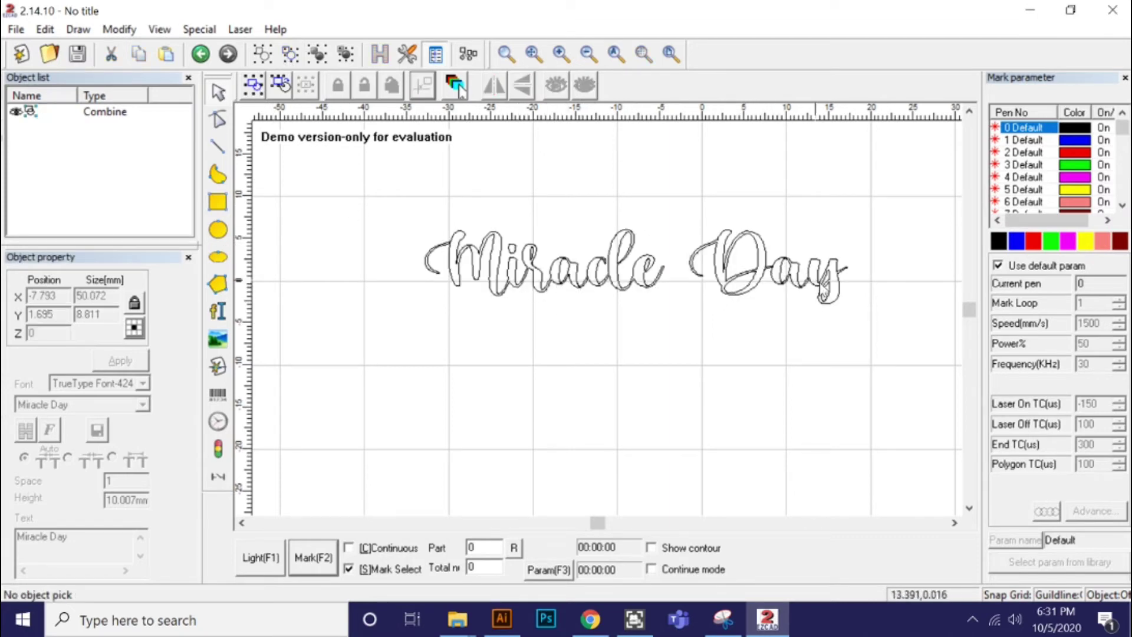
Hatch-fill the welded lettering solid with 0.05 mm spacing at 90°, then deselect it.
scroll(790, 278, up, 1)
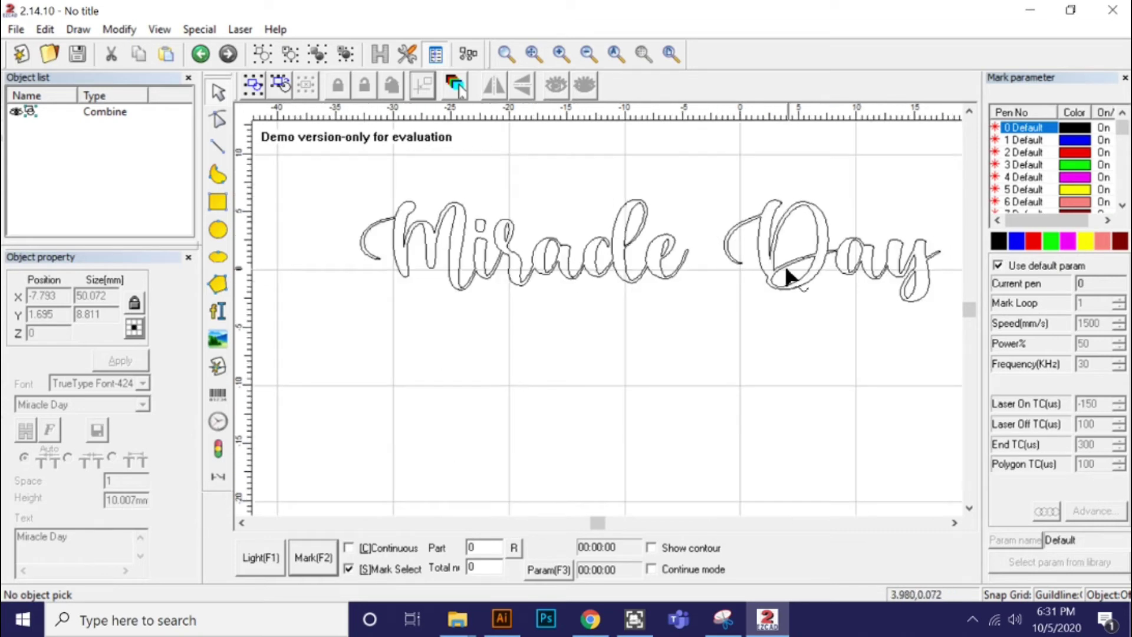
click(381, 54)
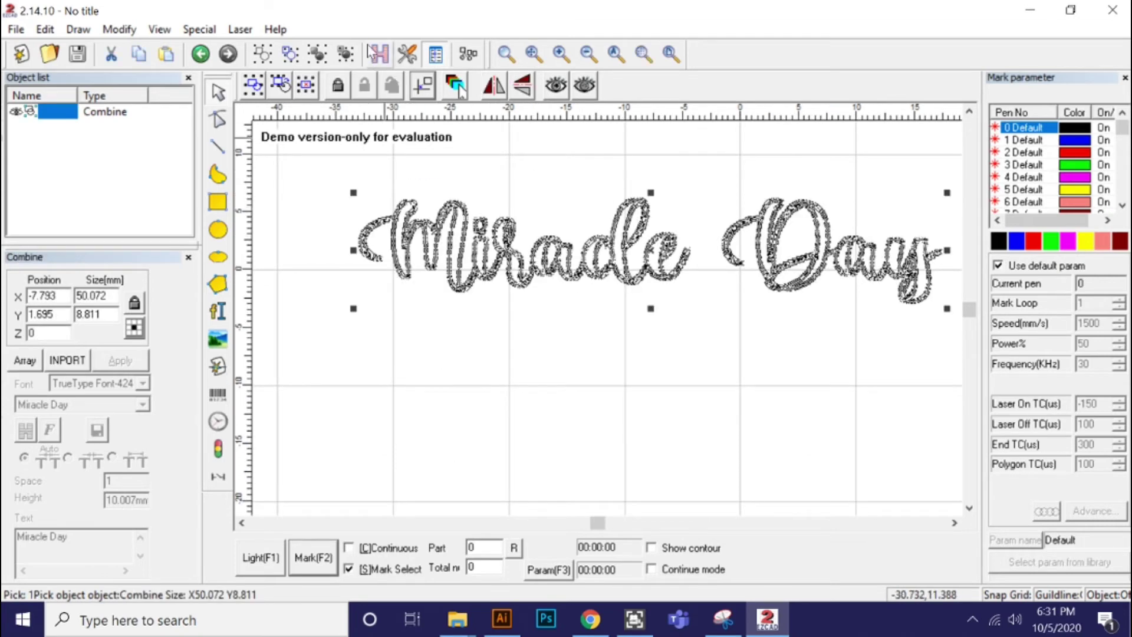
click(693, 125)
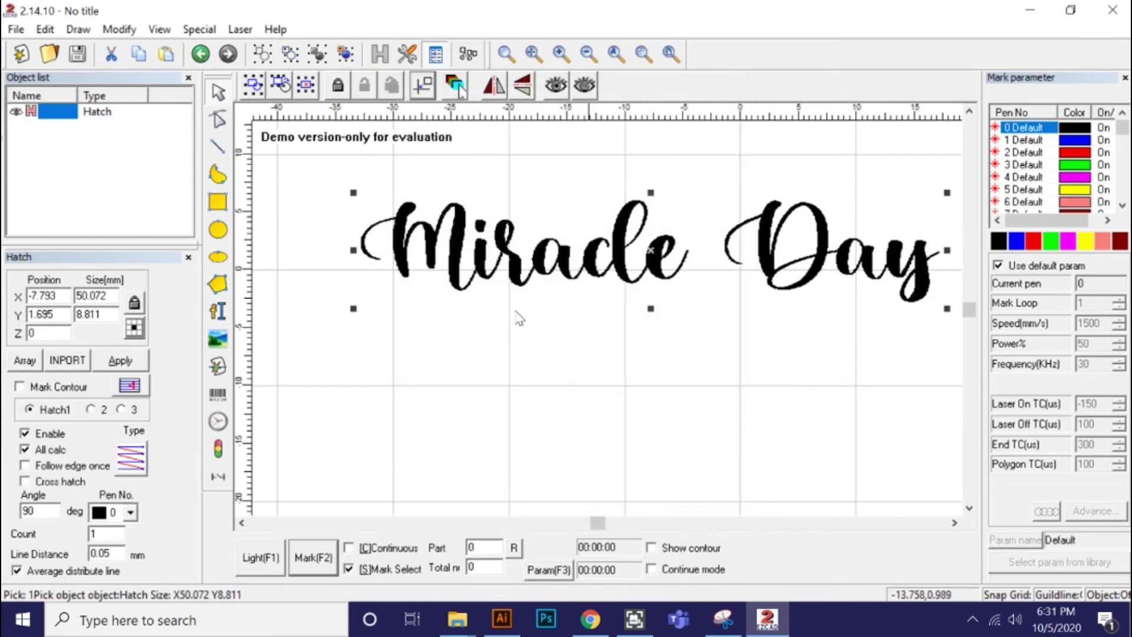
click(497, 336)
scroll(501, 338, down, 3)
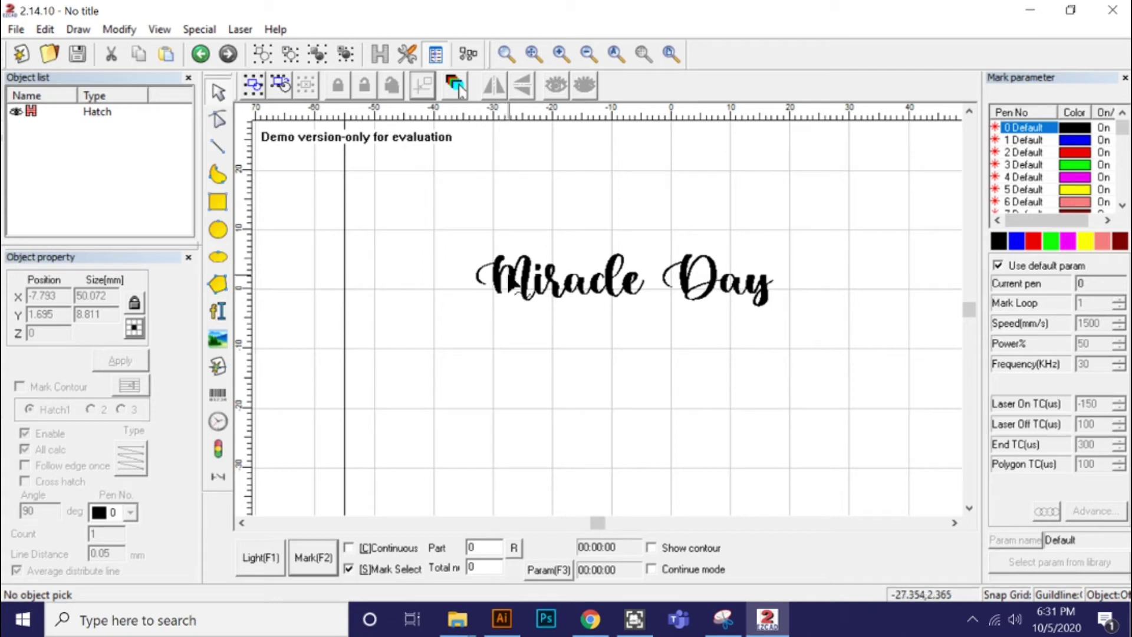
Minimise EzCad and launch PrintMyFonts from its desktop shortcut.
click(1023, 10)
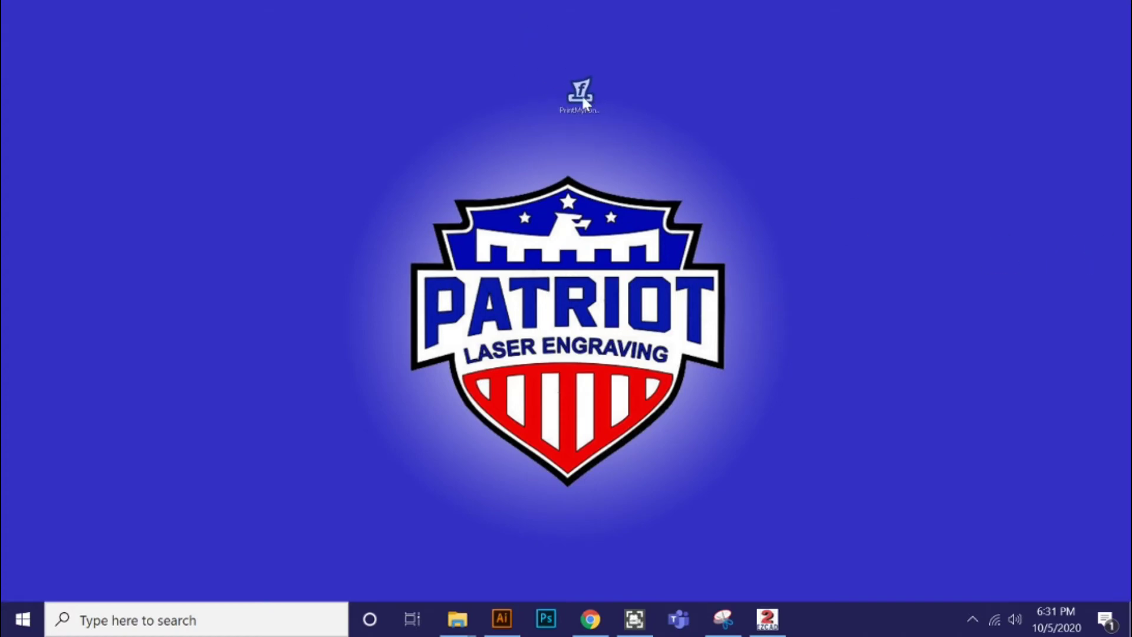
drag(590, 99, 592, 105)
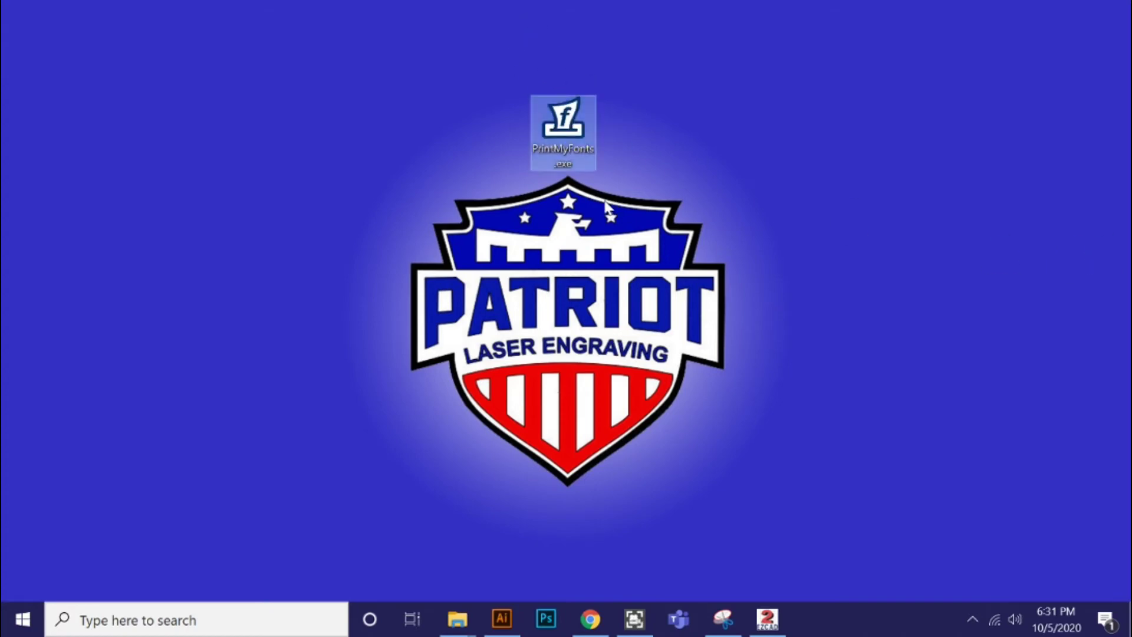
double_click(558, 126)
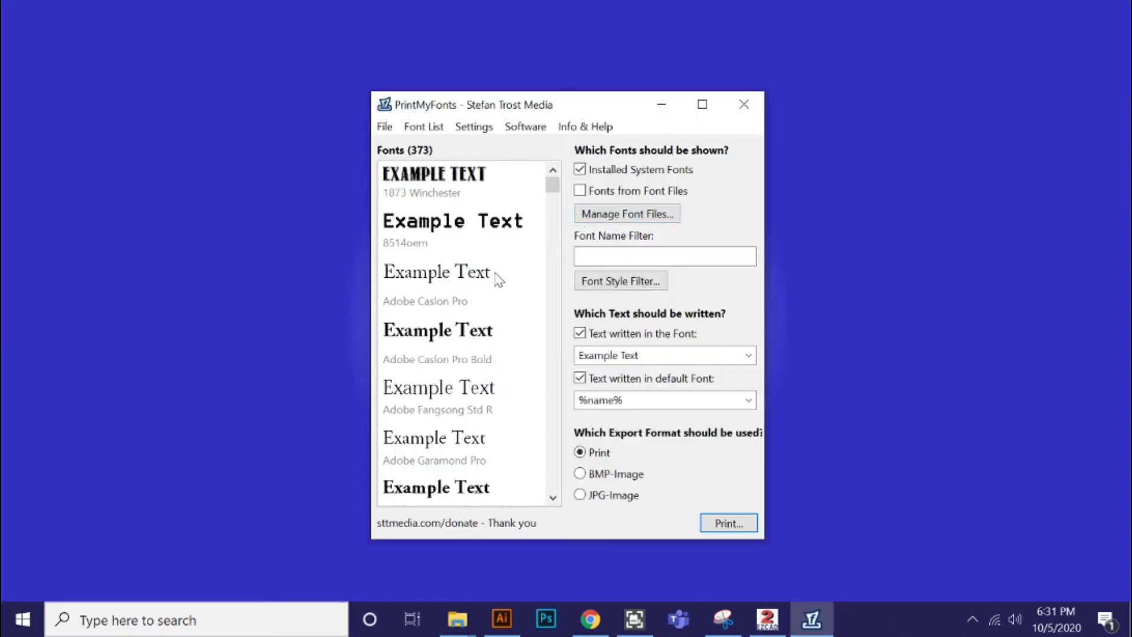
Remove the 8514oem font from the list and change the sample text to 'Patriot Engraving'.
click(419, 231)
right_click(411, 225)
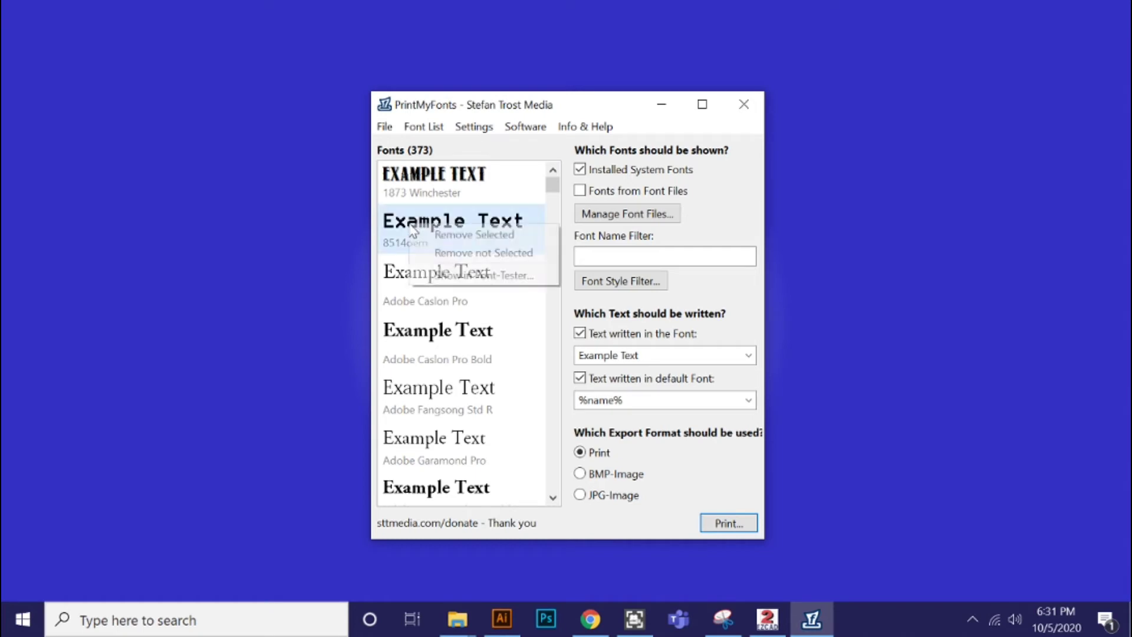
click(451, 235)
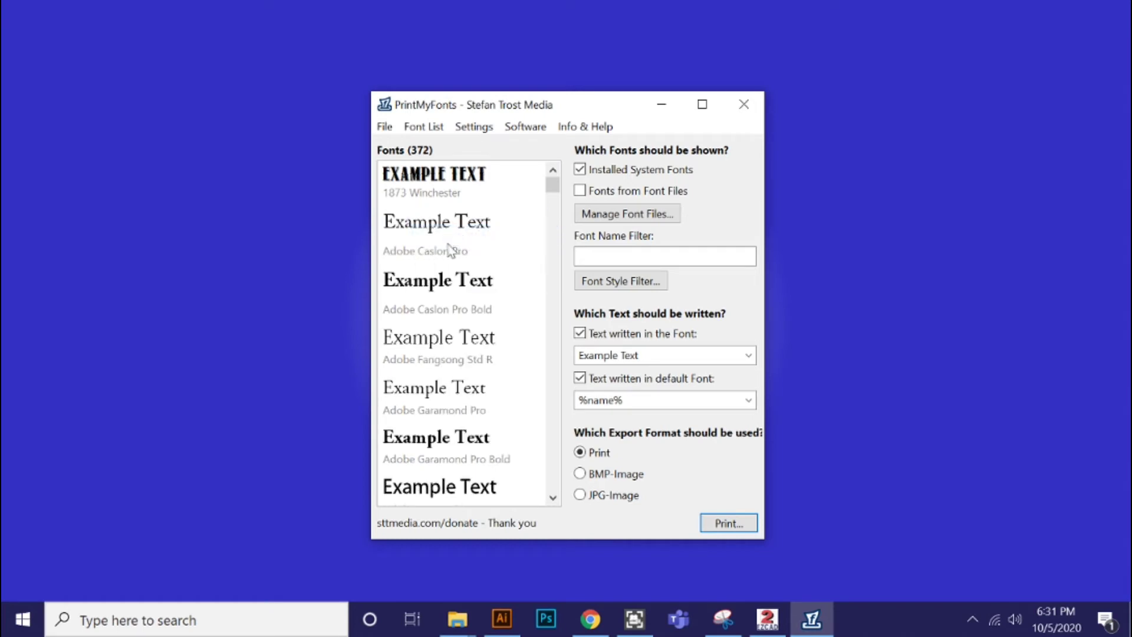
drag(642, 355, 569, 354)
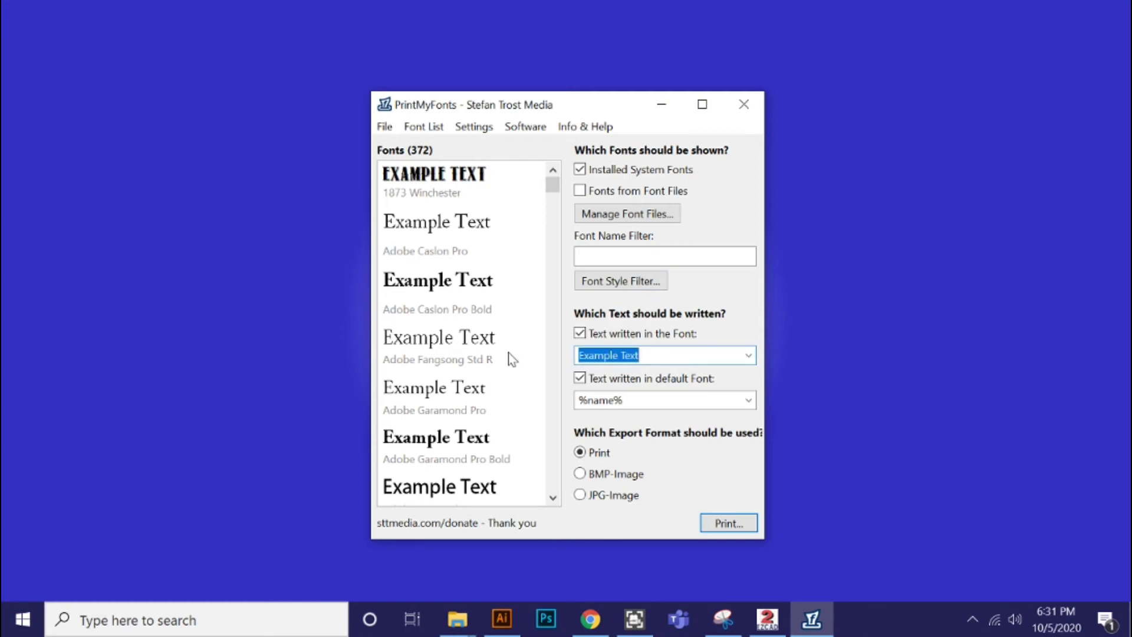
text(Patriot Engraving)
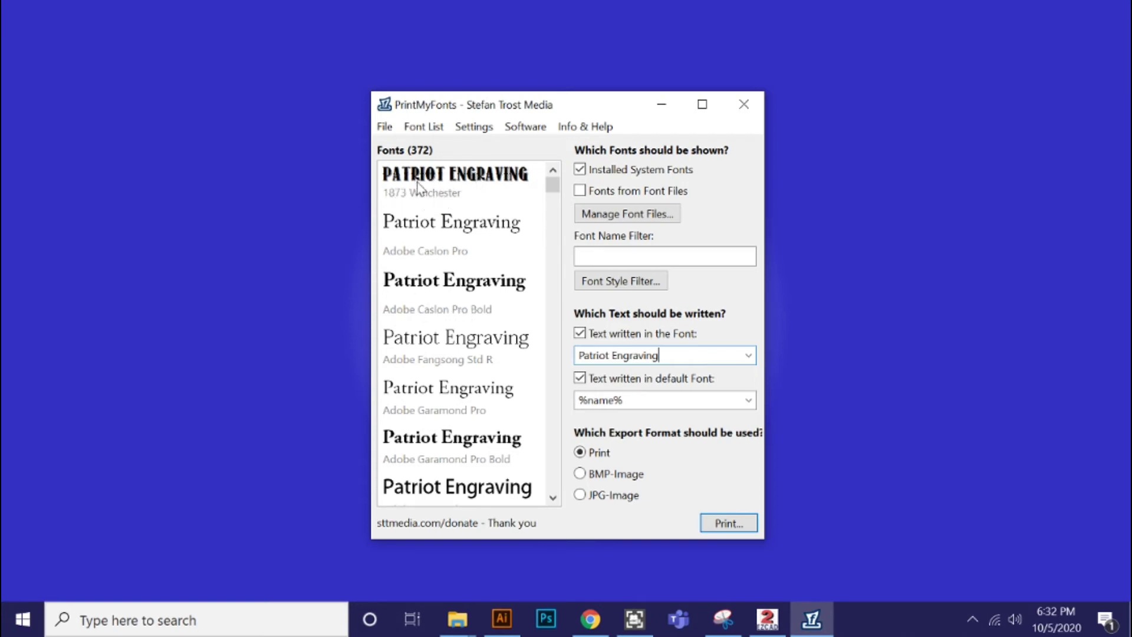
In the Font List settings, set the preview text font size to 25.
click(473, 126)
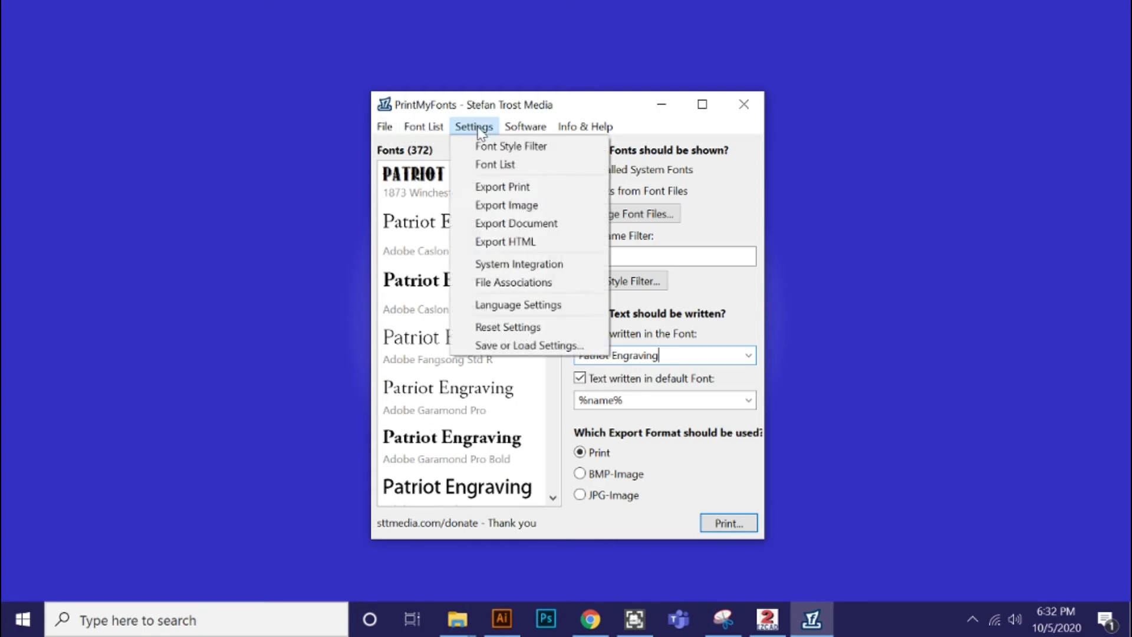
click(497, 165)
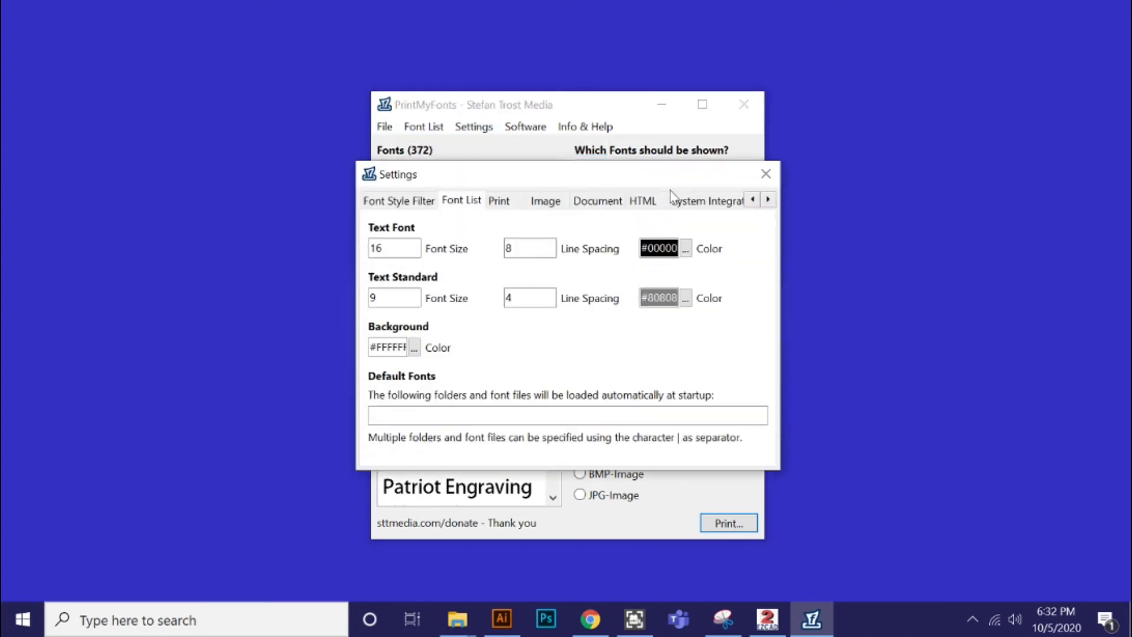
drag(449, 176, 741, 116)
double_click(673, 189)
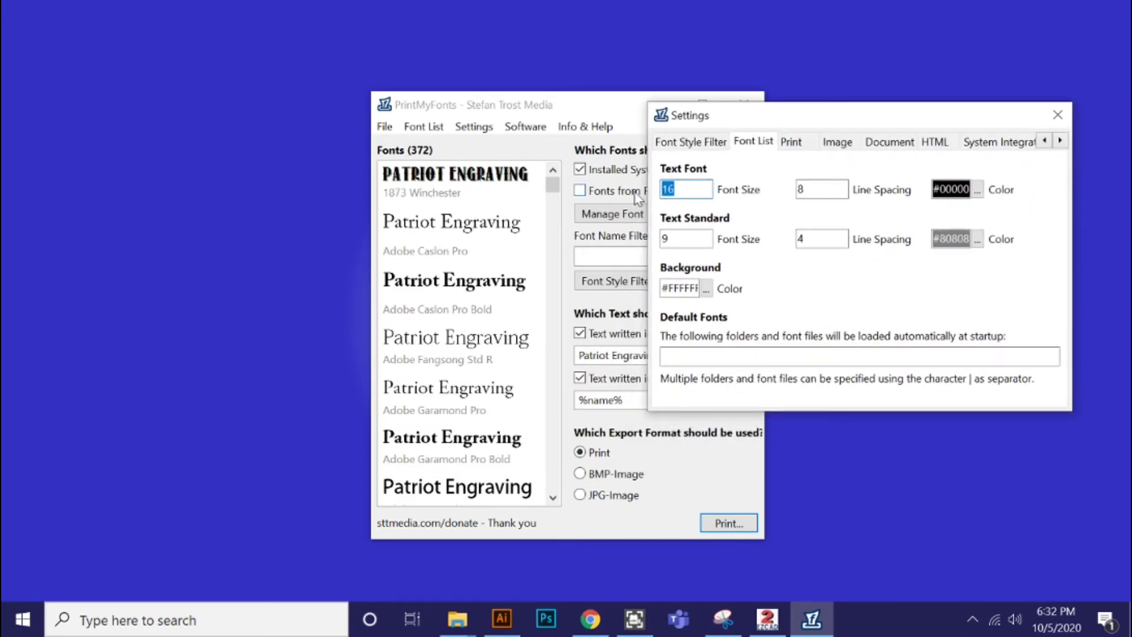
text(30)
key(BackSpace)
key(BackSpace)
text(60)
key(BackSpace)
key(BackSpace)
text(25)
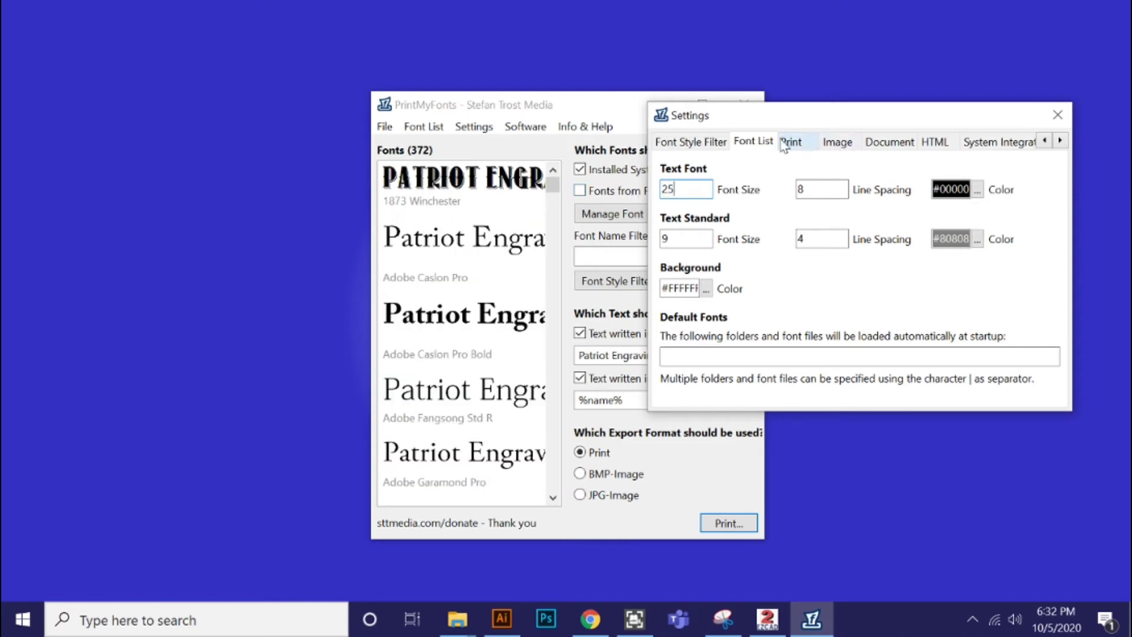
Try the font style filters, toggling regular, bold, italic, serif, sans-serif and Others fonts.
click(680, 145)
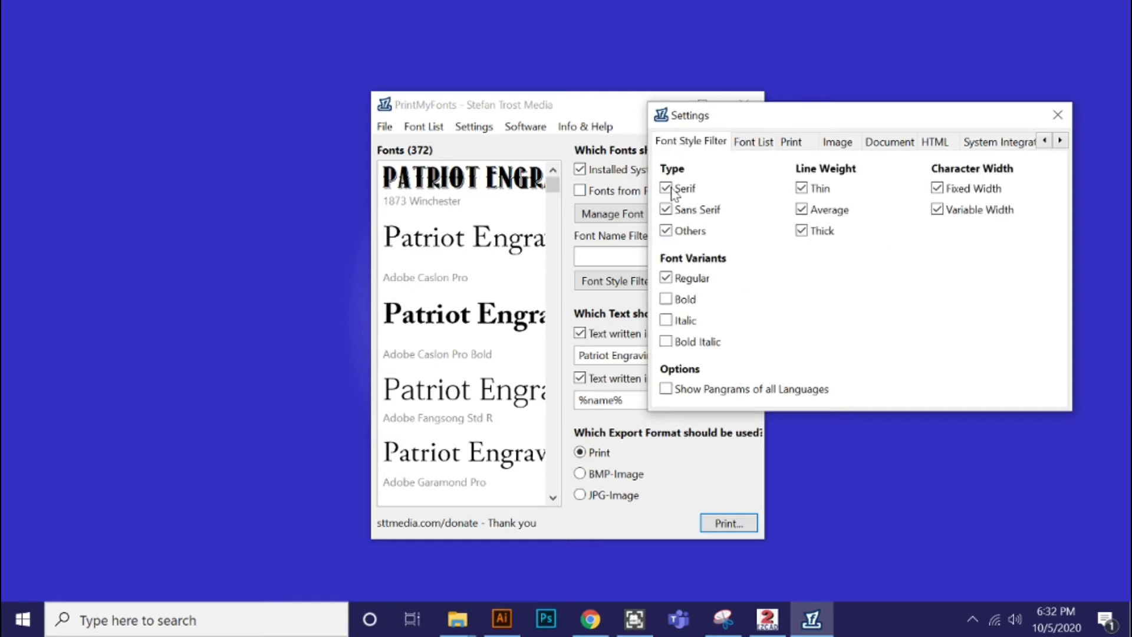
click(666, 299)
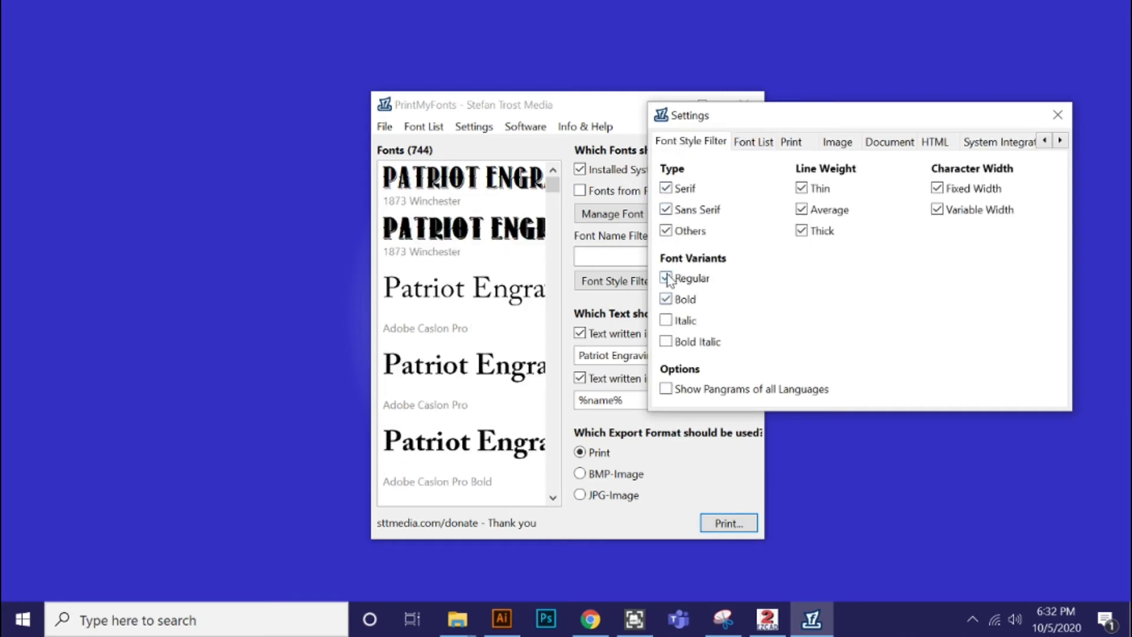
click(667, 279)
click(667, 299)
click(666, 321)
click(666, 321)
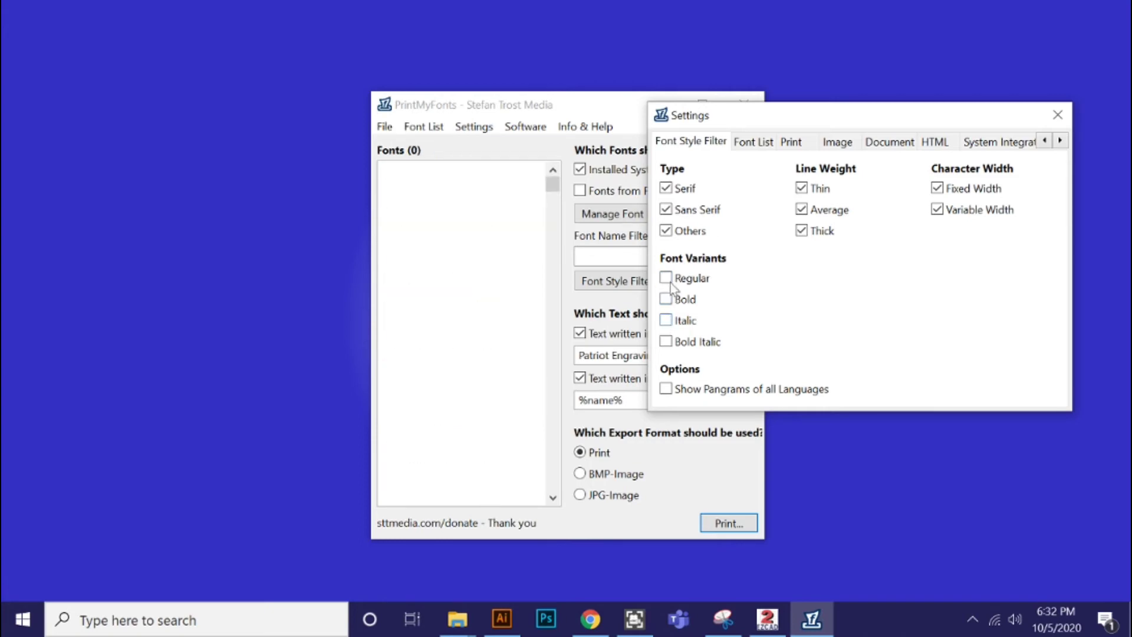
click(667, 278)
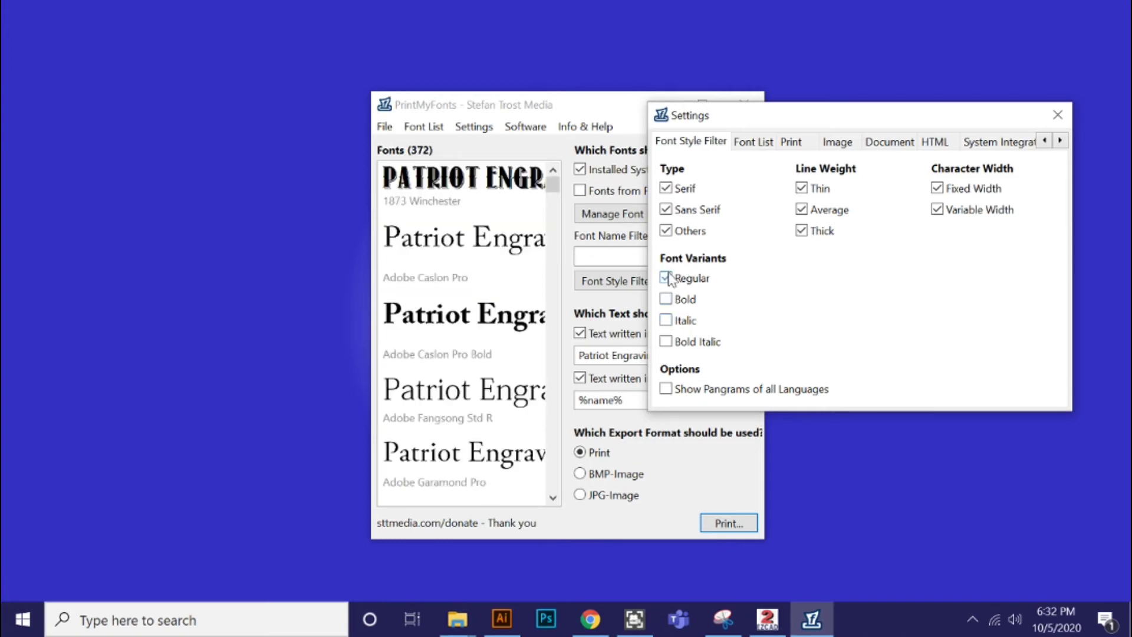
click(666, 210)
click(667, 188)
click(666, 189)
click(667, 189)
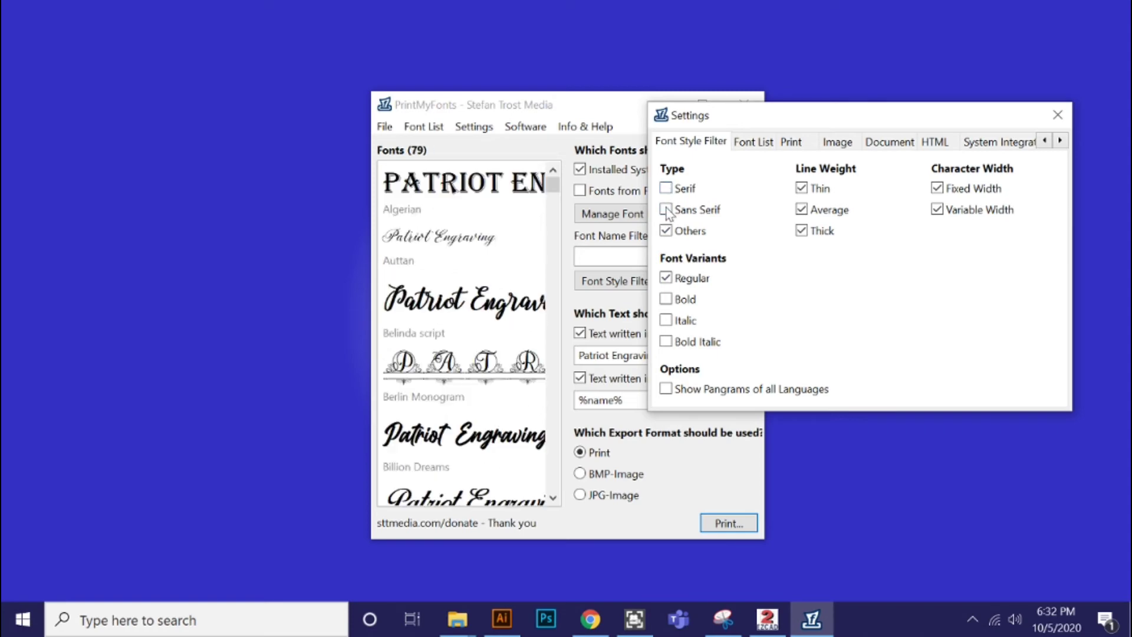
click(666, 210)
click(666, 231)
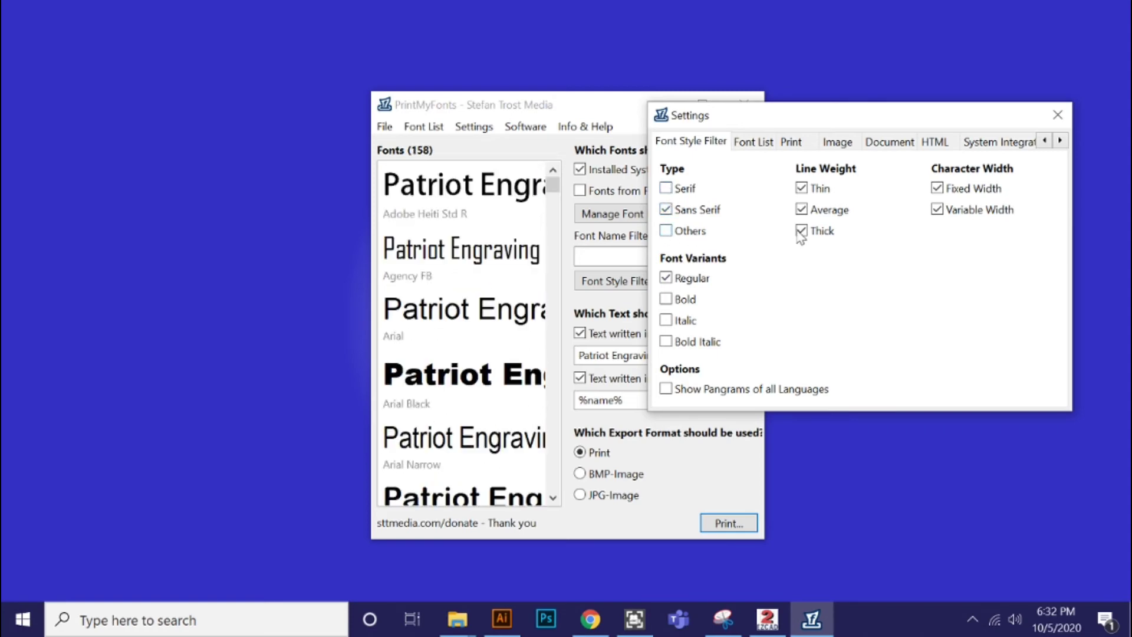
Toggle the thin, average and thick weight filters, then enable all types plus bold, italic, bold italic.
click(802, 231)
click(802, 210)
click(802, 189)
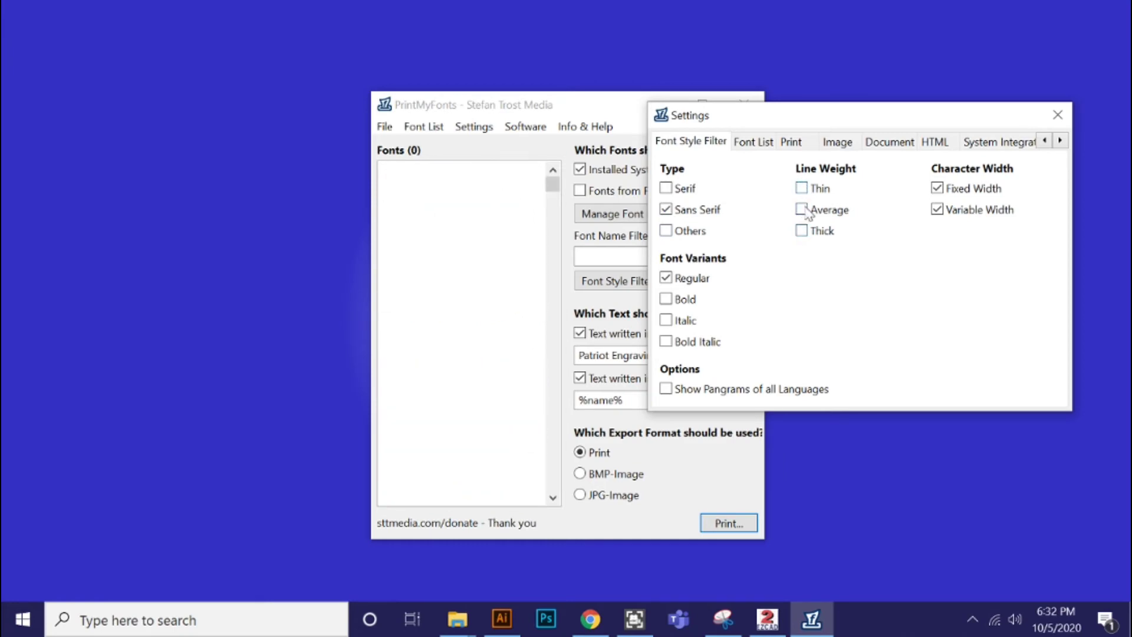
click(802, 189)
click(802, 209)
click(802, 230)
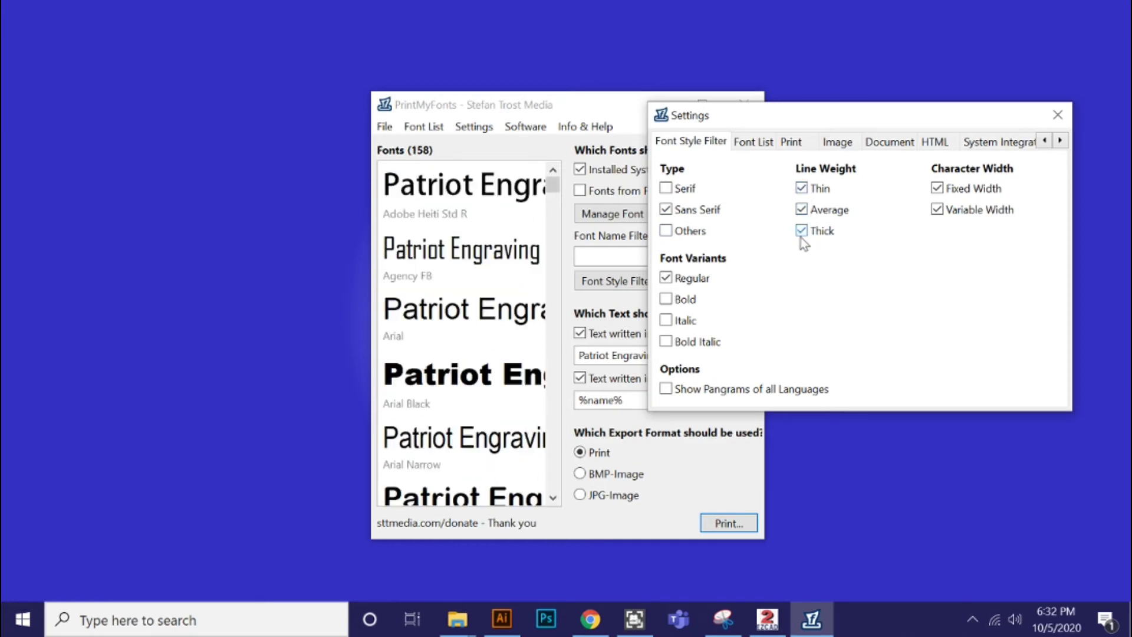
click(666, 231)
click(667, 188)
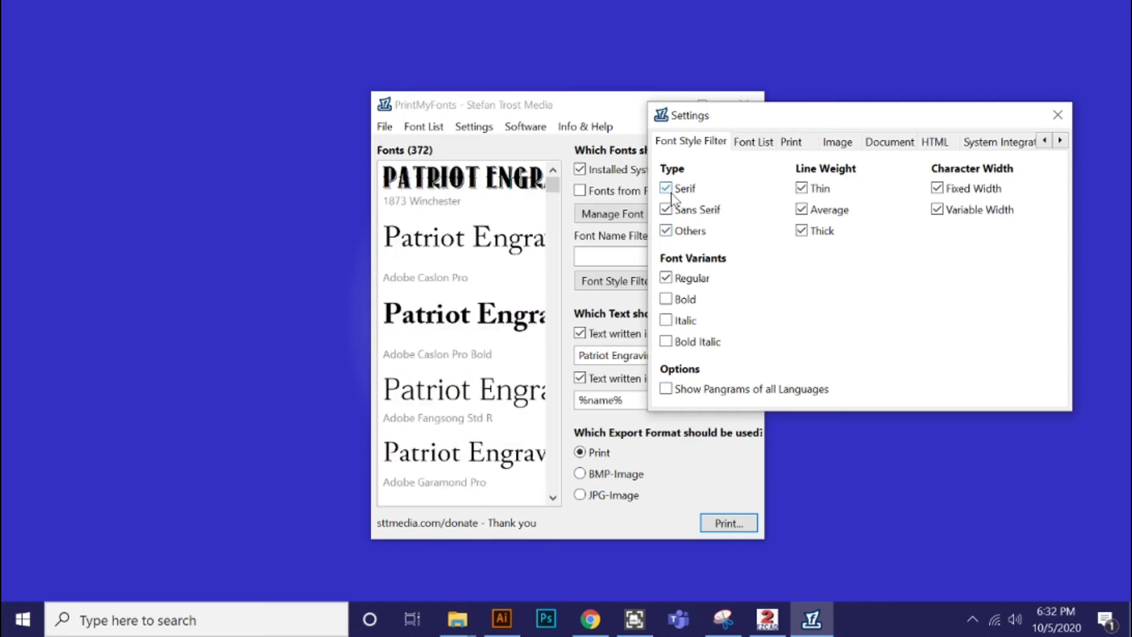
click(667, 299)
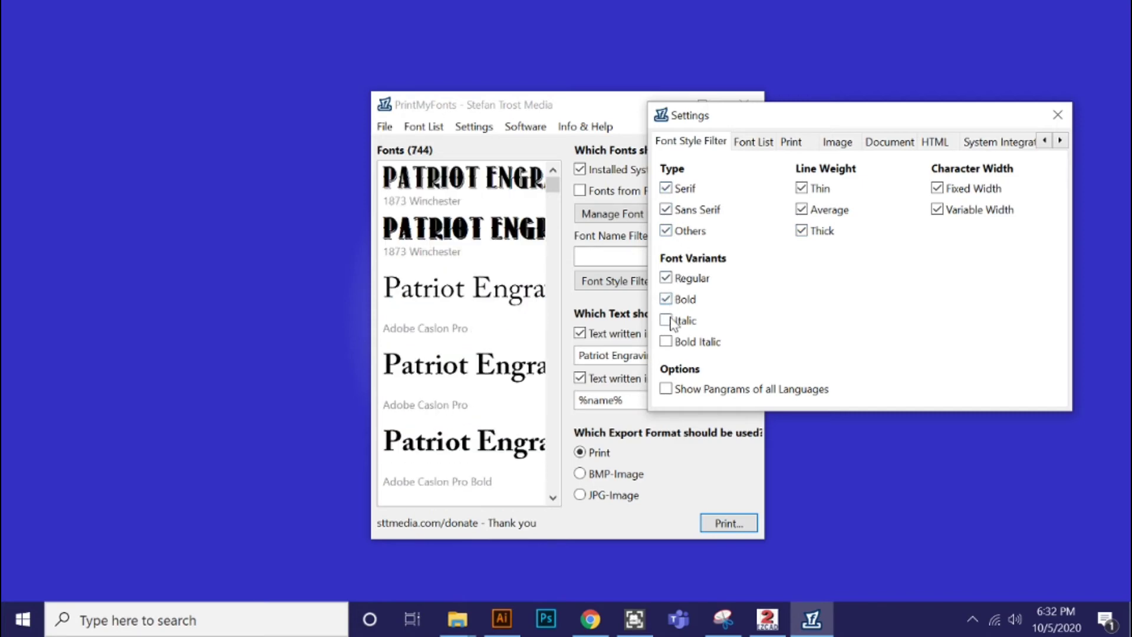
click(667, 320)
click(666, 342)
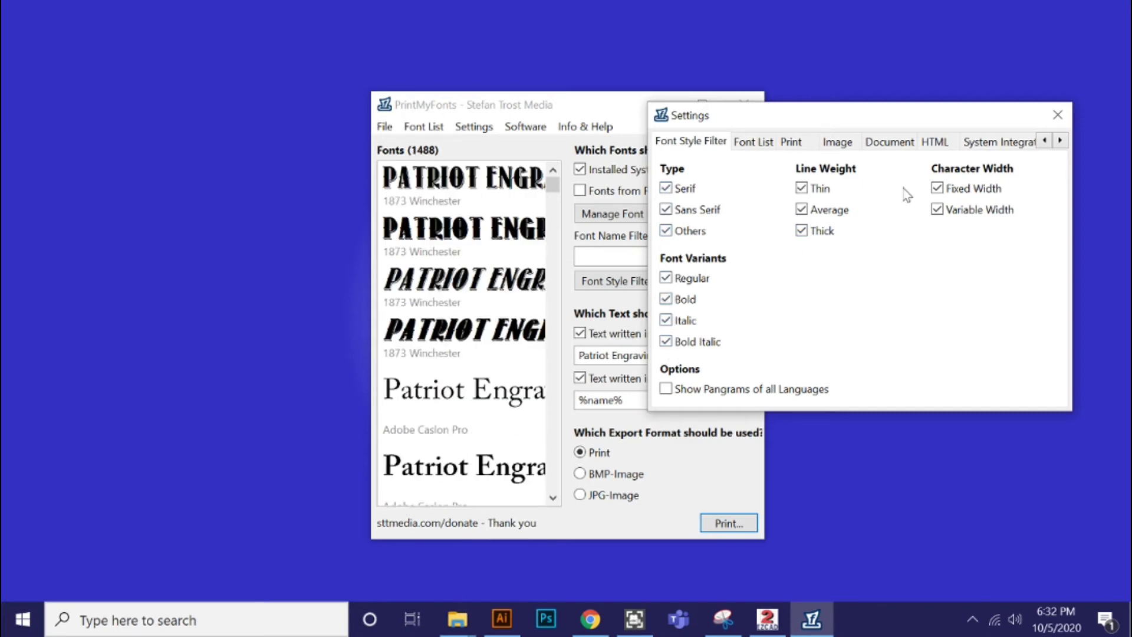
Close settings, widen PrintMyFonts, browse the 1488-font list, and move the window up and left.
click(1058, 114)
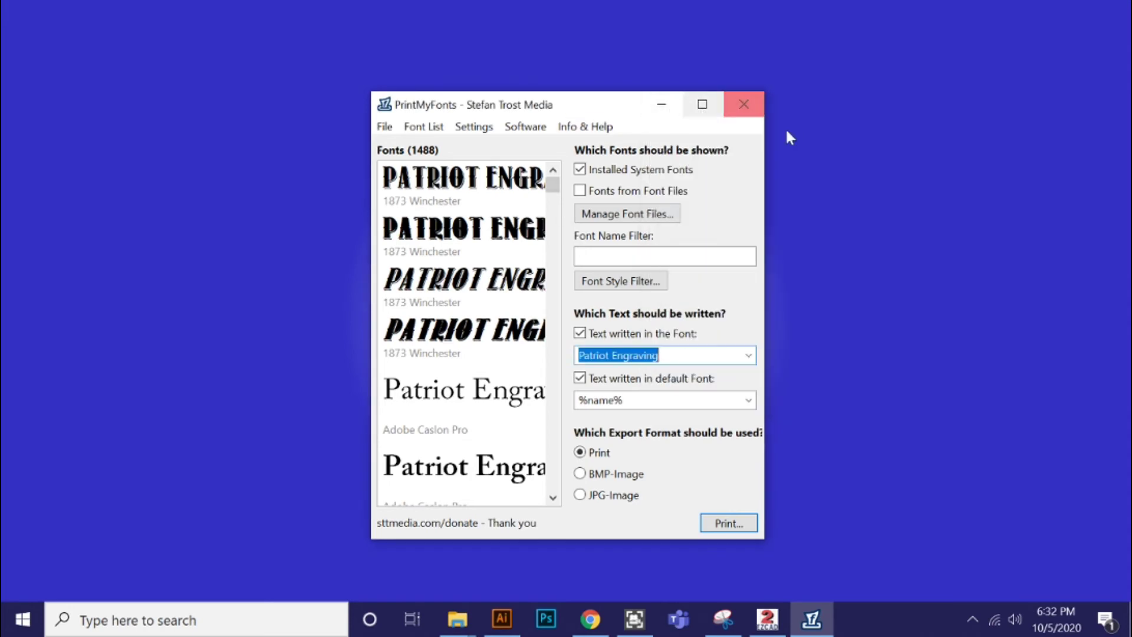
drag(764, 129, 989, 121)
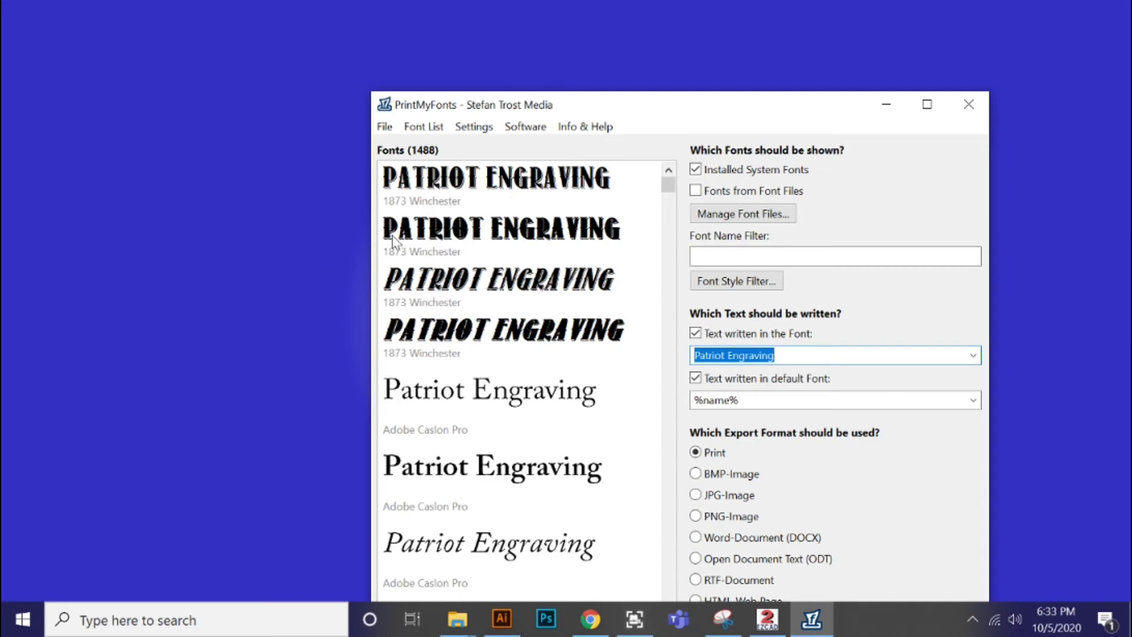
scroll(483, 354, down, 15)
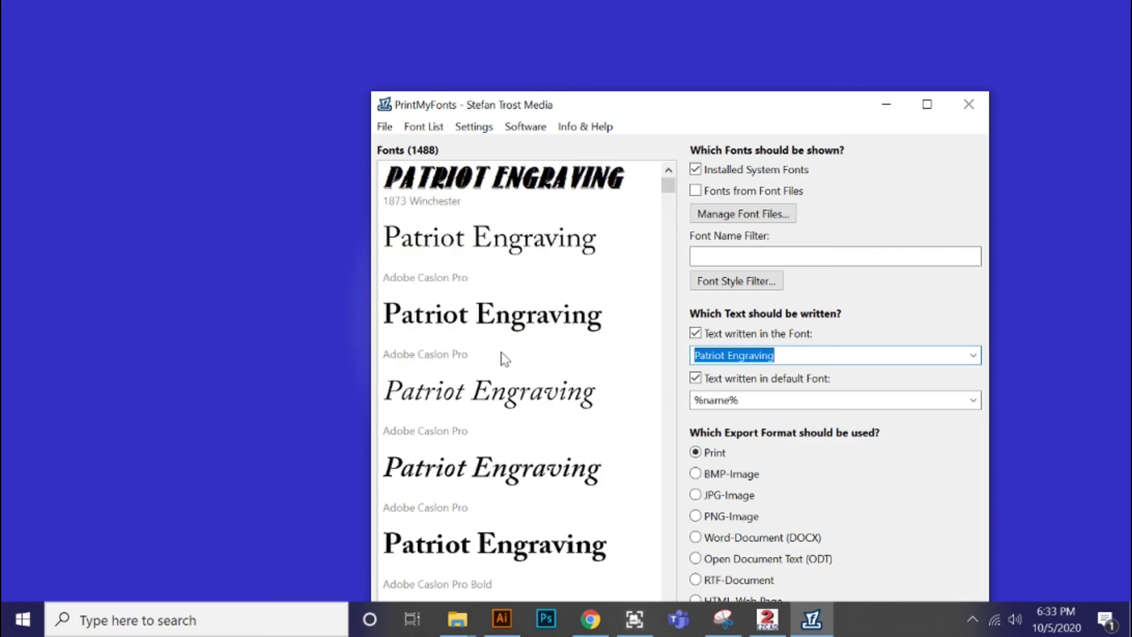
scroll(512, 311, down, 15)
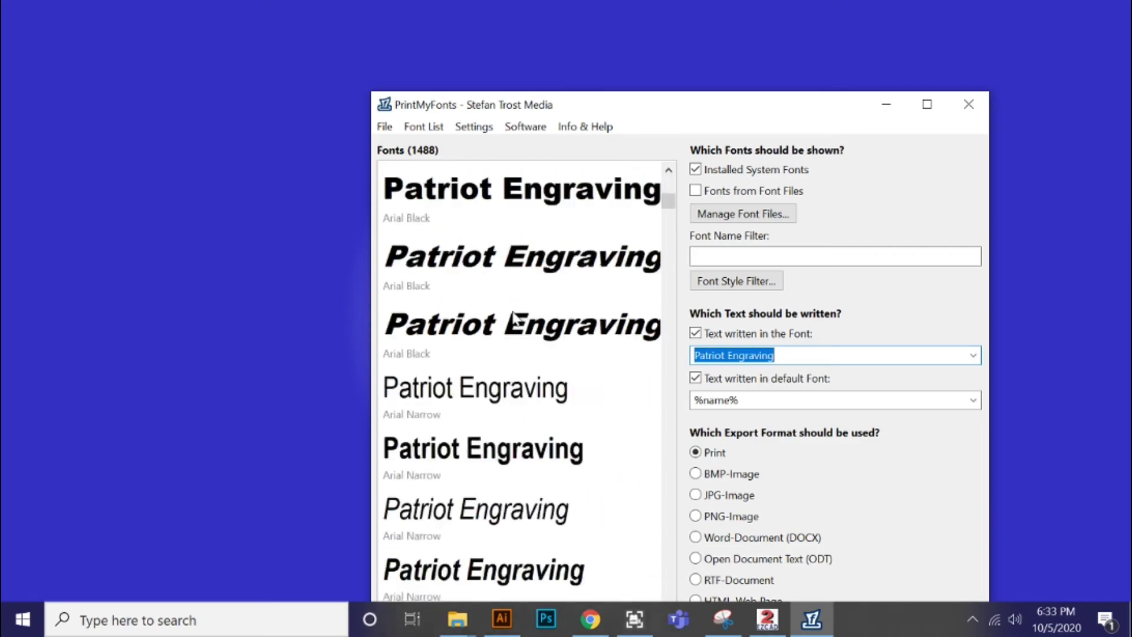
scroll(512, 323, down, 15)
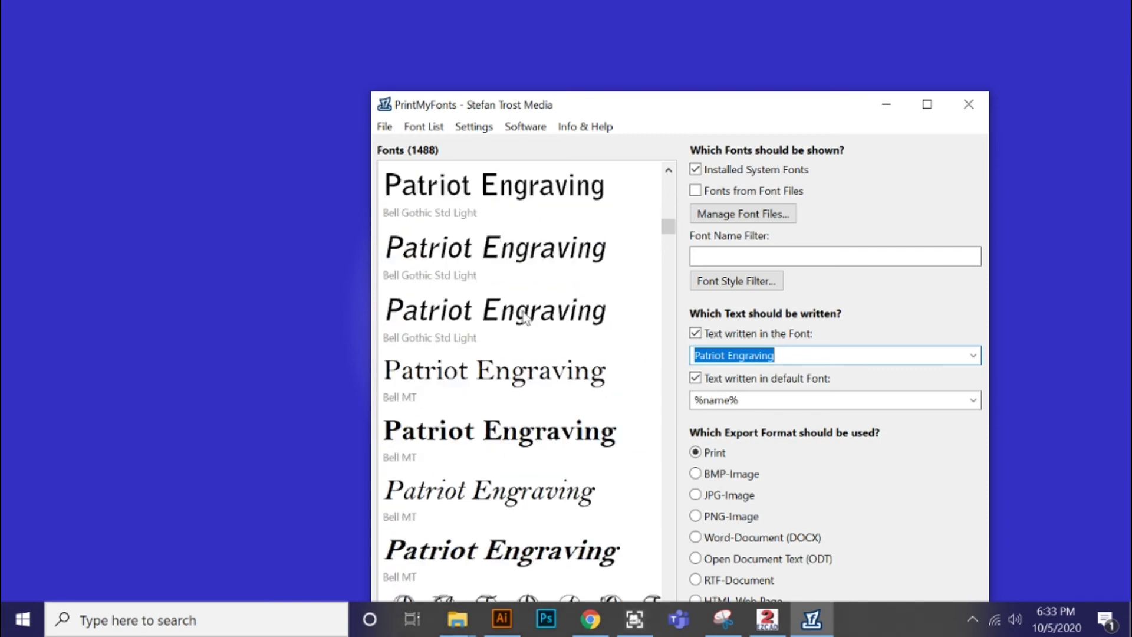
scroll(558, 302, up, 5)
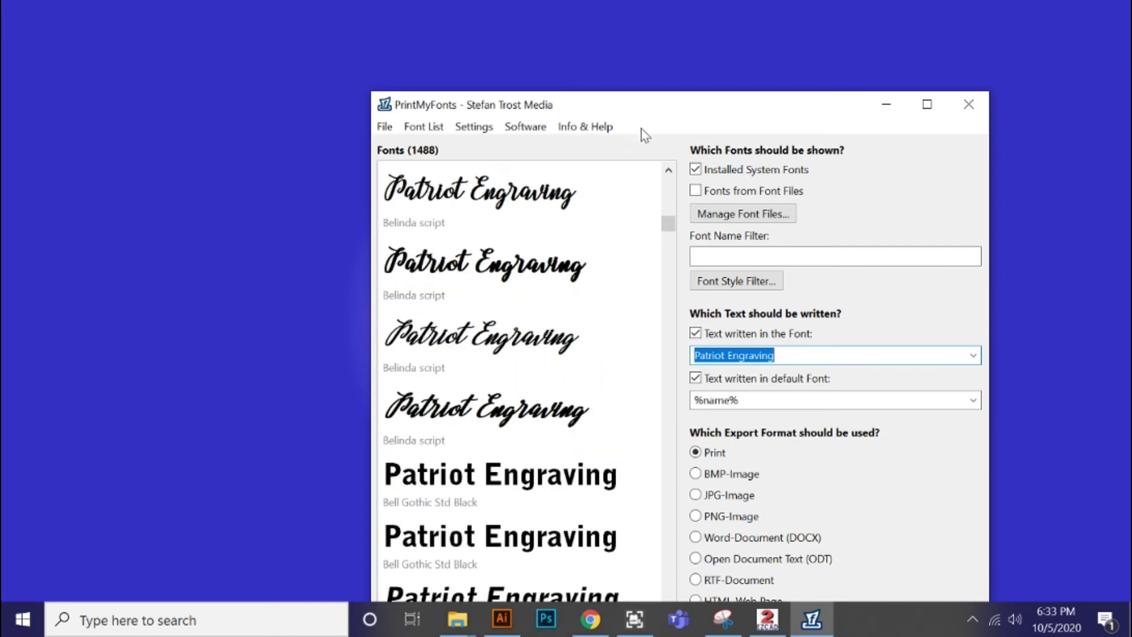
drag(689, 101, 613, 34)
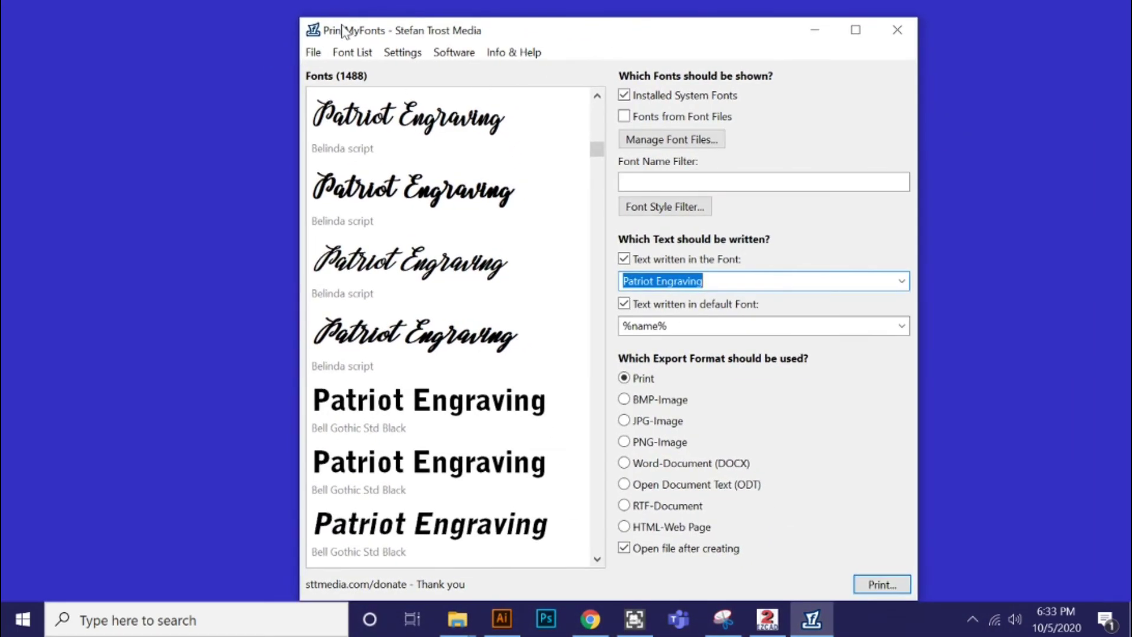
View the File > Export as choices, cancel without exporting, and close PrintMyFonts.
click(313, 53)
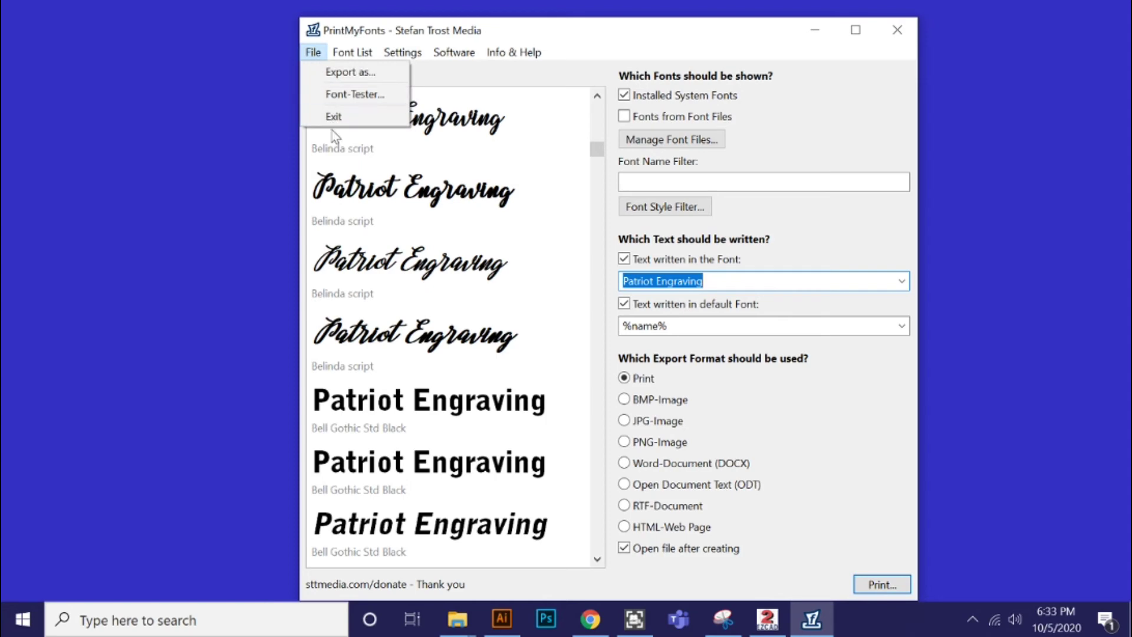
click(350, 71)
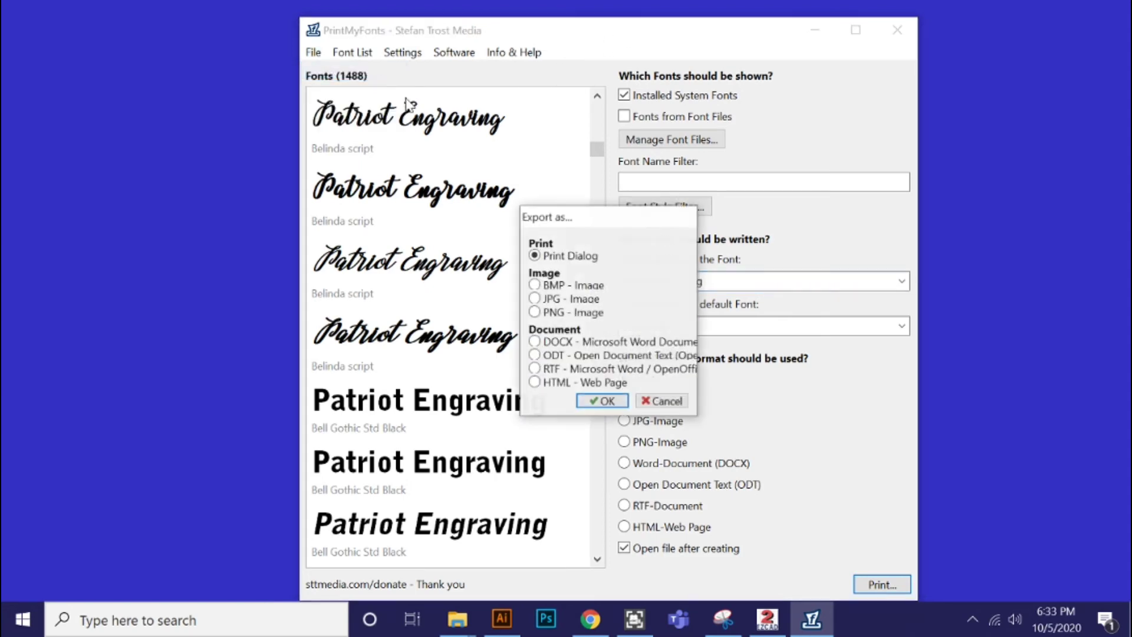
click(663, 406)
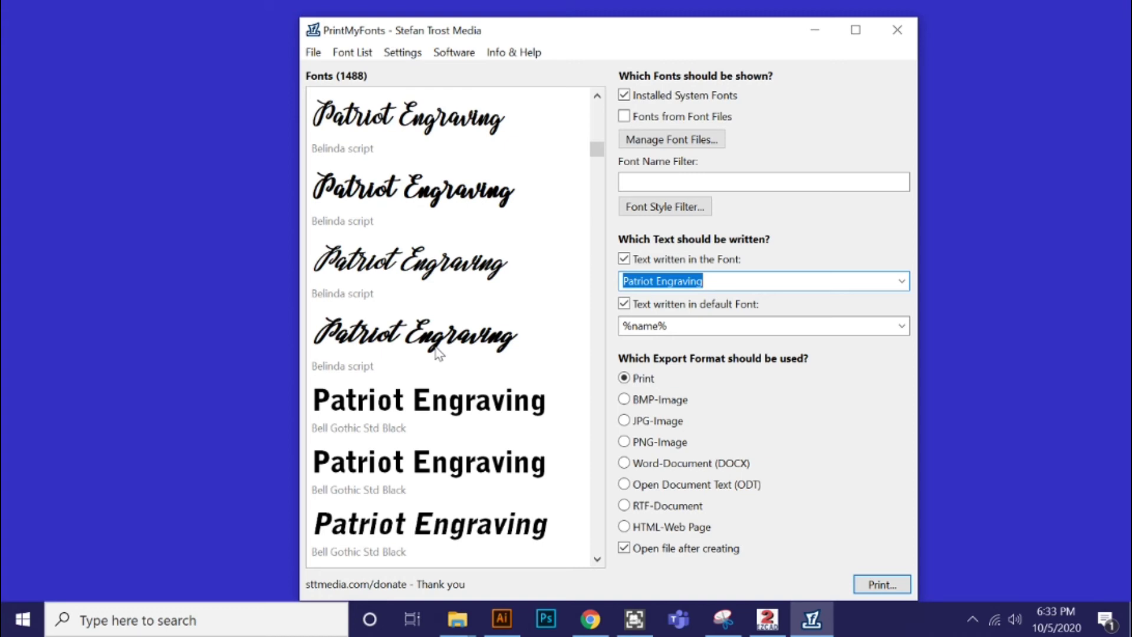
click(897, 29)
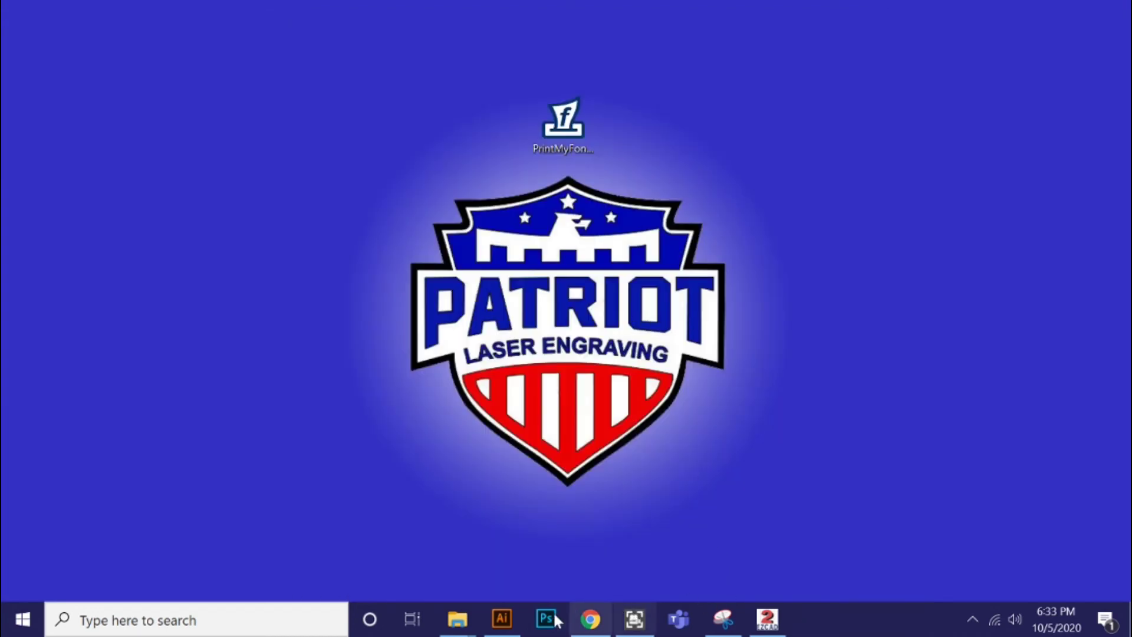
In Chrome, review the sttmedia.com PrintMyFonts download page with its Windows, macOS and Linux downloads.
click(589, 619)
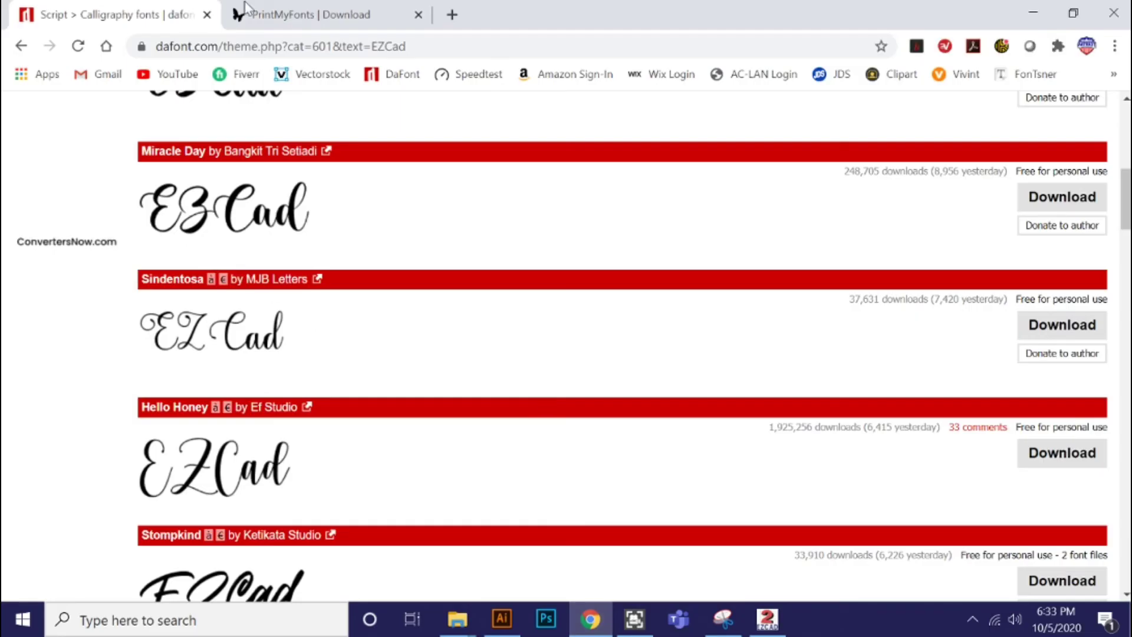
click(300, 13)
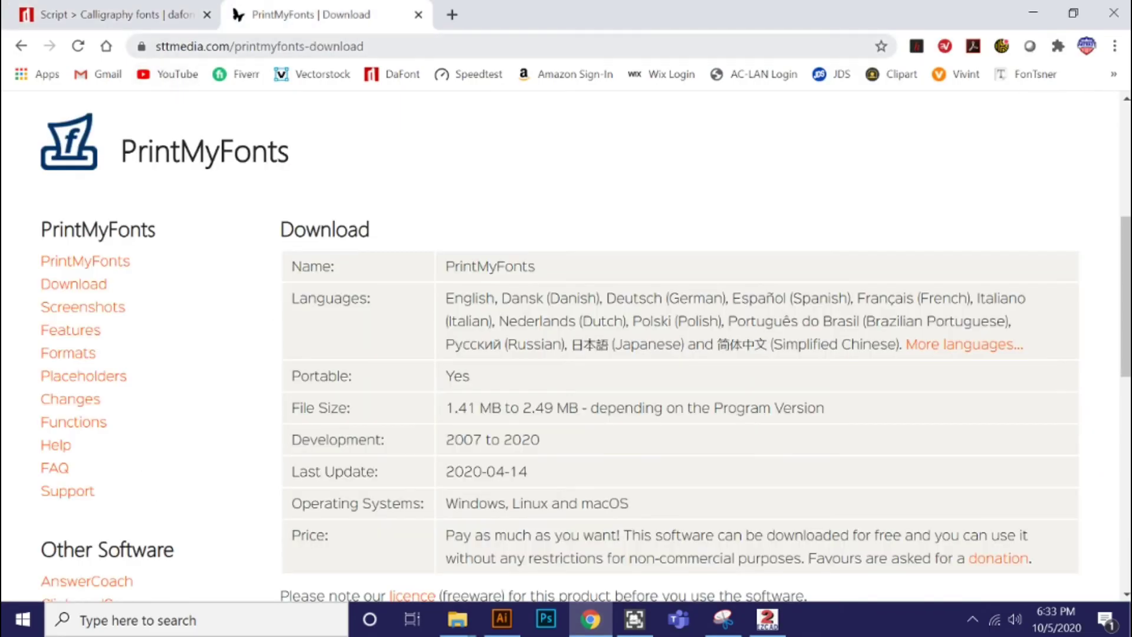
drag(220, 46, 242, 62)
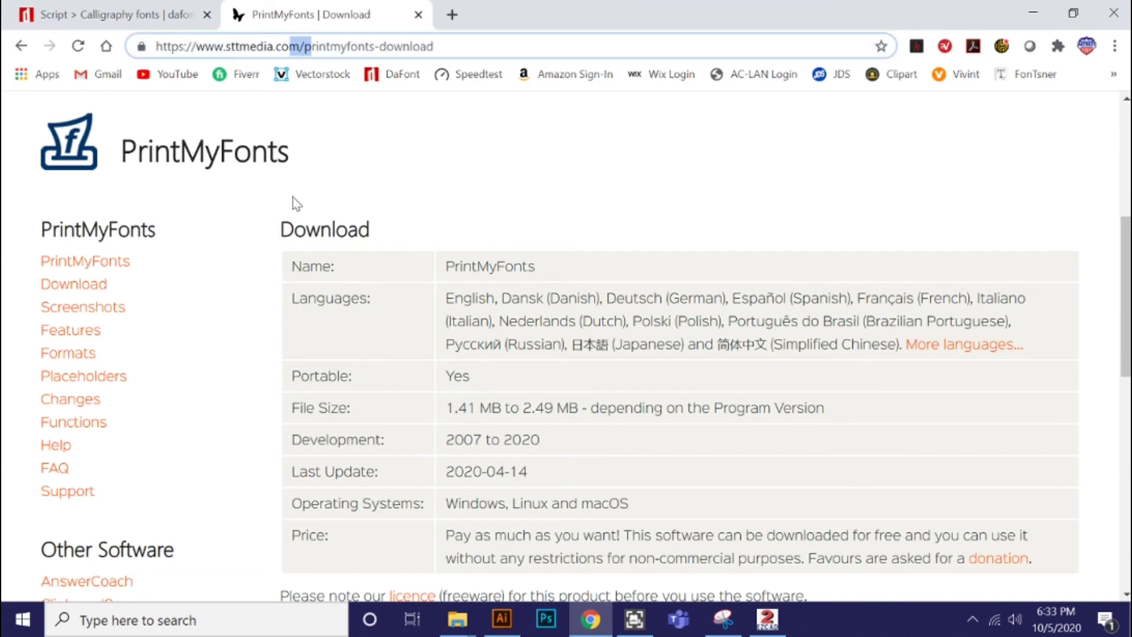
click(371, 175)
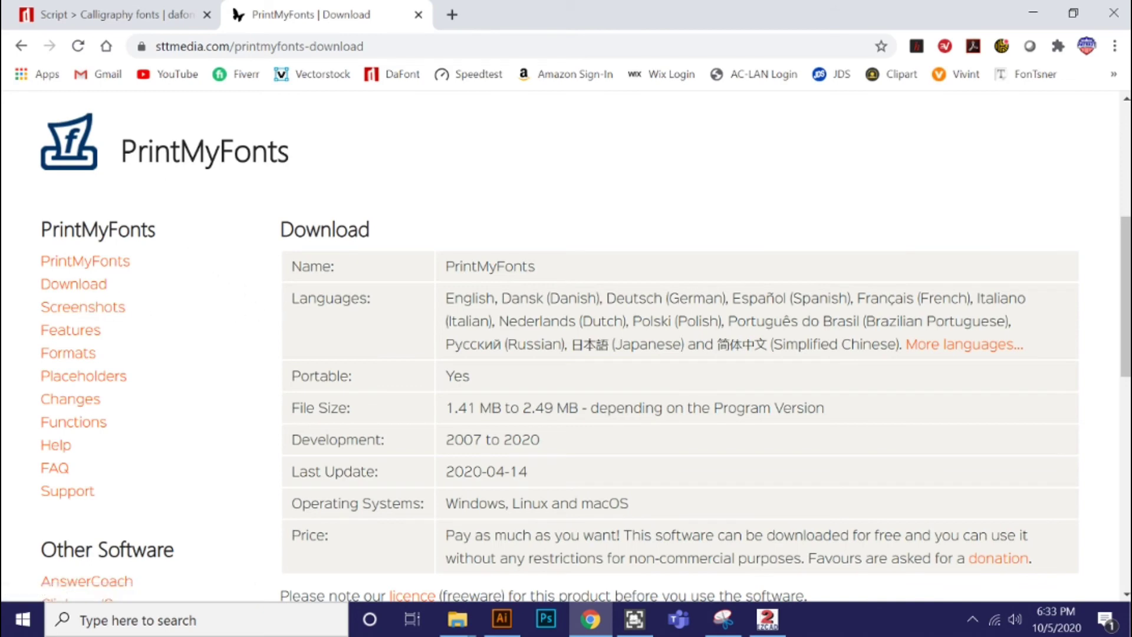
scroll(566, 348, up, 5)
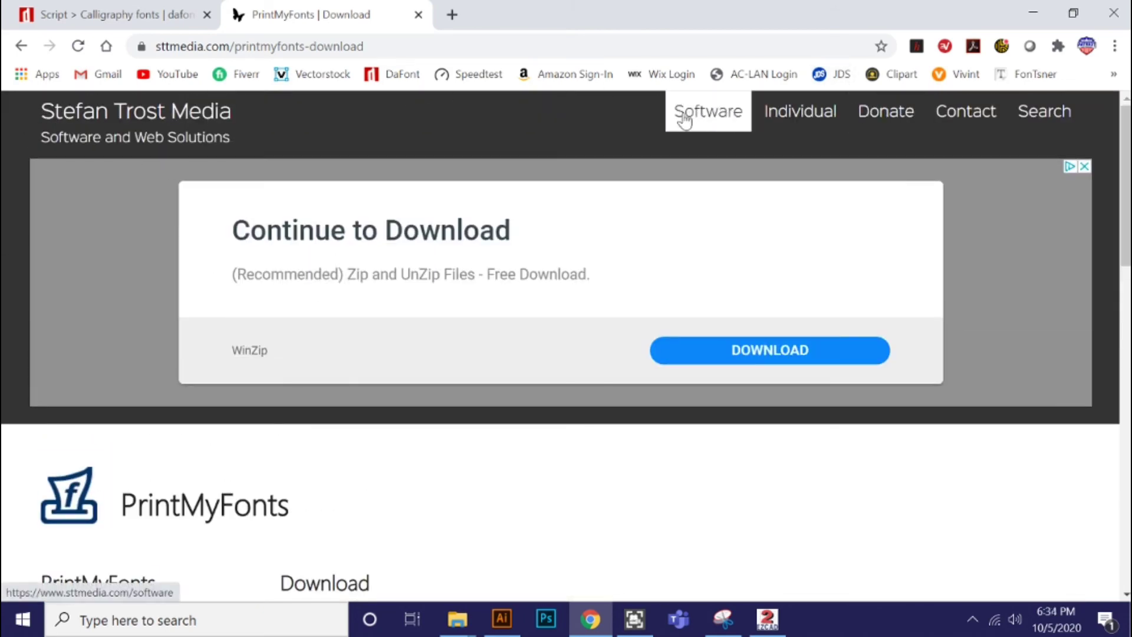
scroll(158, 434, down, 5)
scroll(161, 433, down, 10)
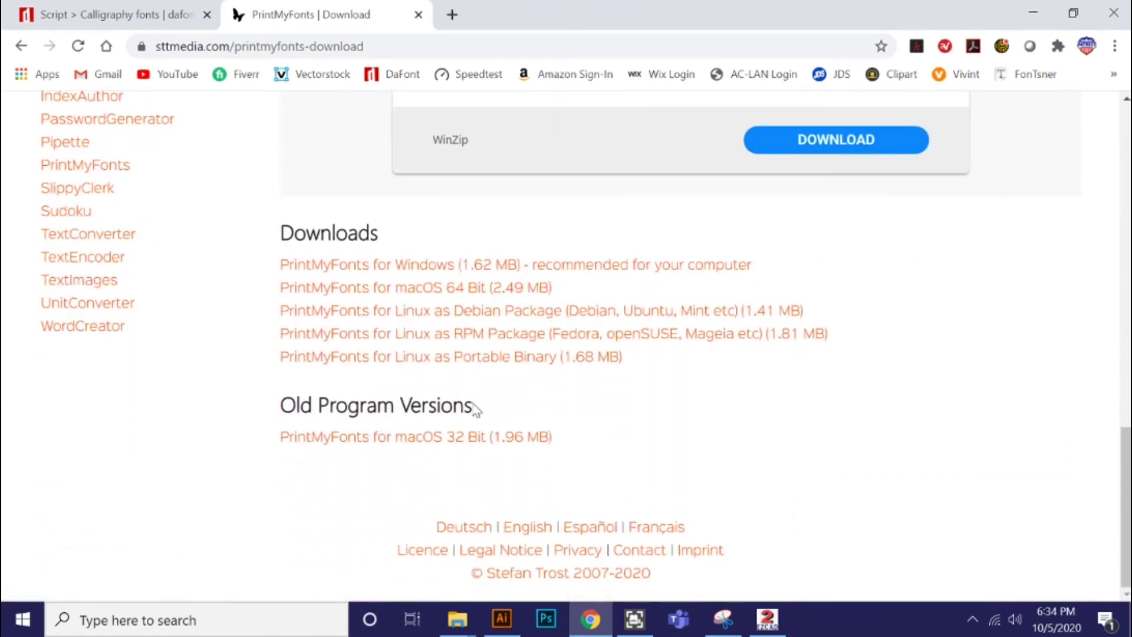
scroll(566, 348, up, 1)
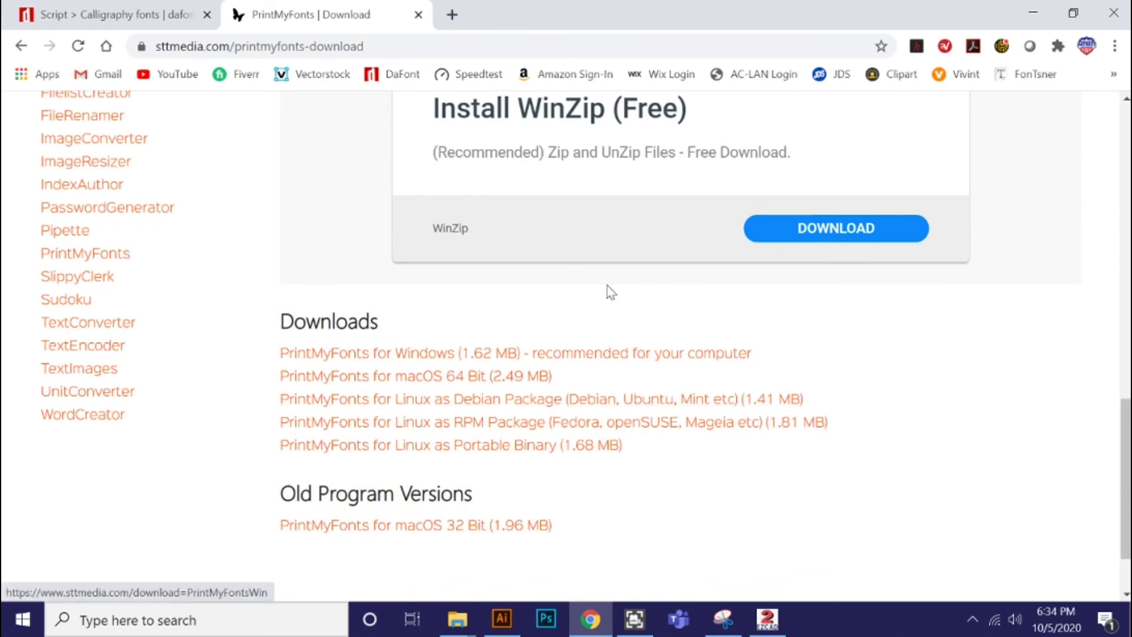
scroll(460, 339, up, 2)
scroll(438, 330, up, 10)
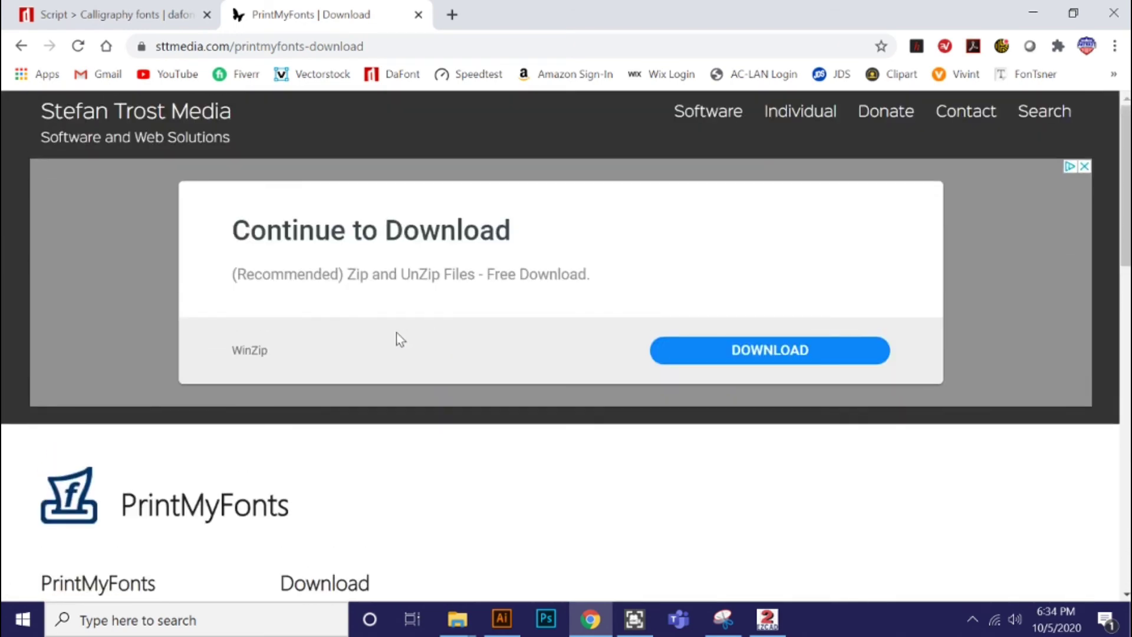
Return to the dafont EZCad results, scroll to the top, and bring EzCad back in front.
click(154, 26)
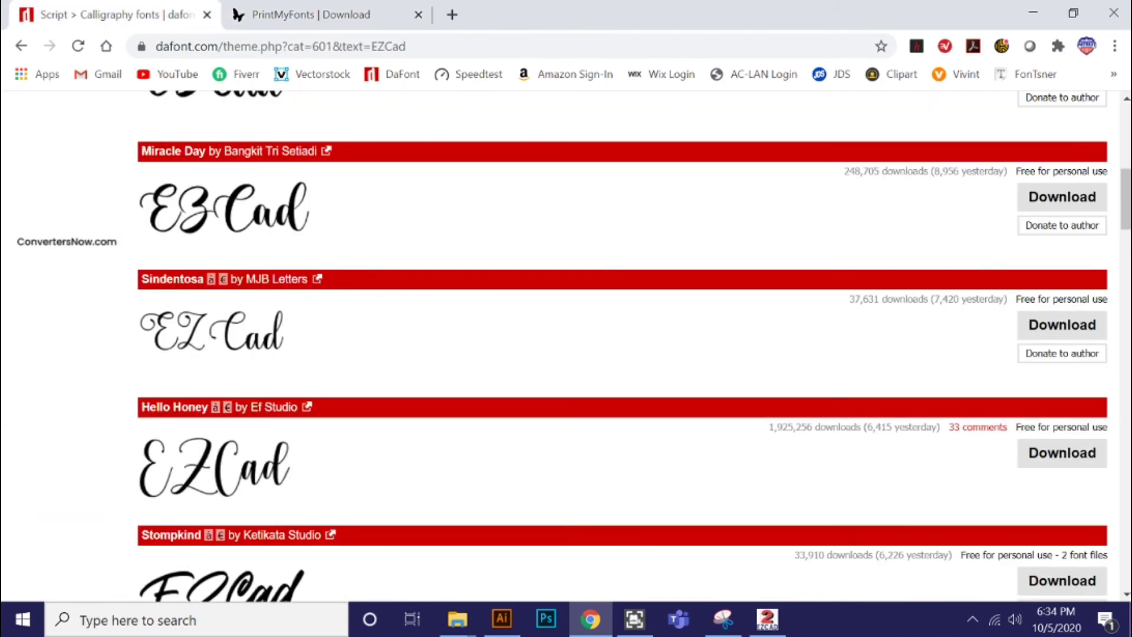
drag(156, 46, 429, 66)
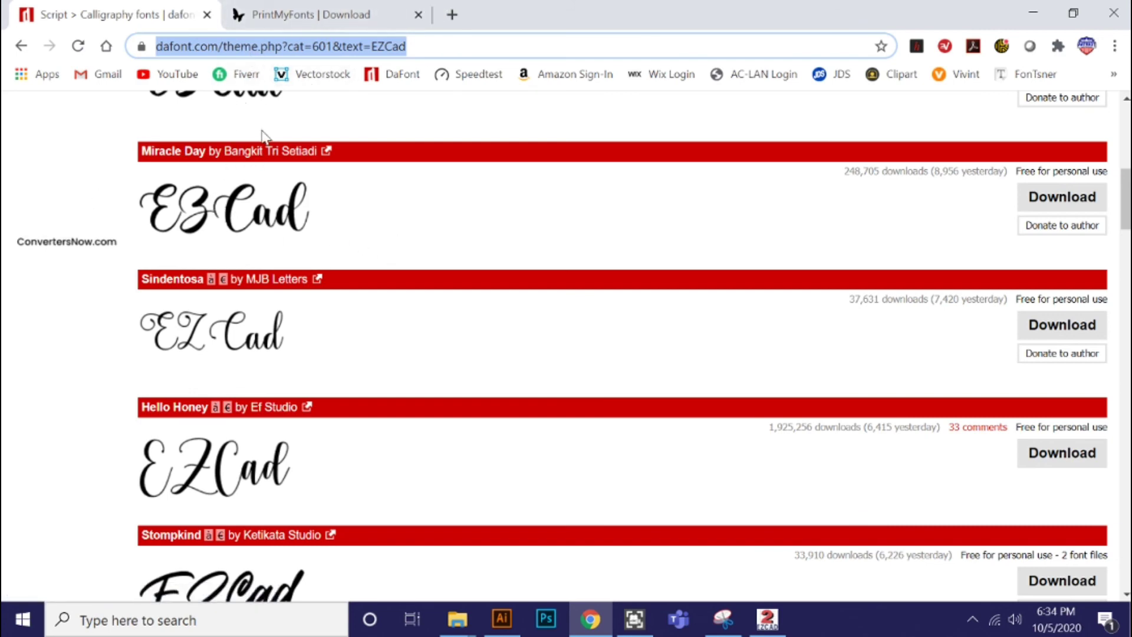
scroll(488, 141, up, 15)
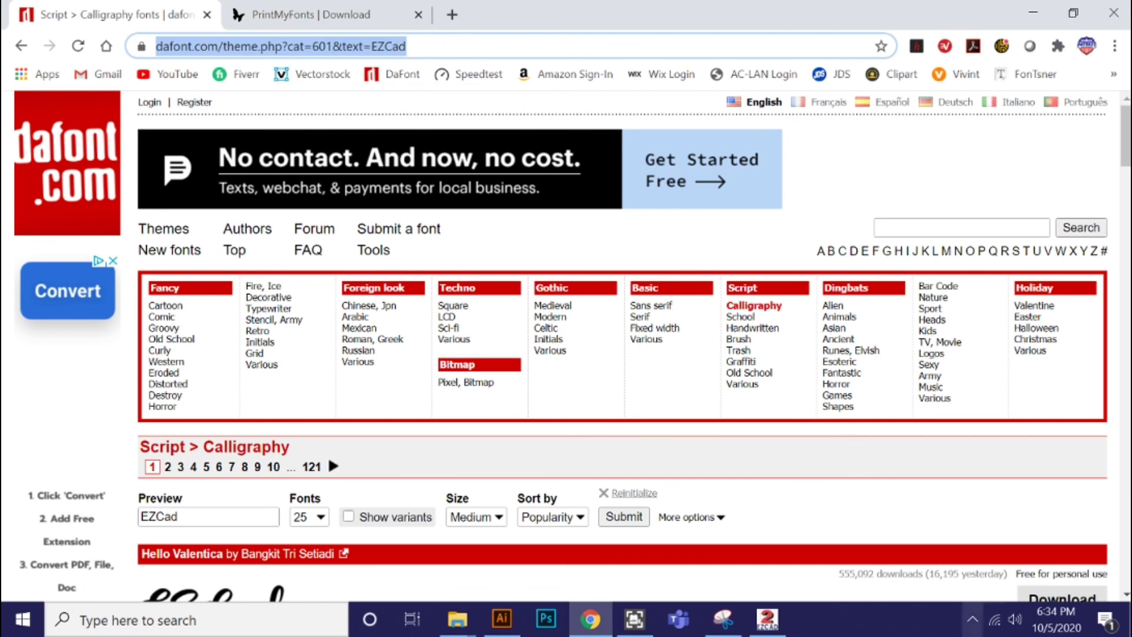
click(767, 620)
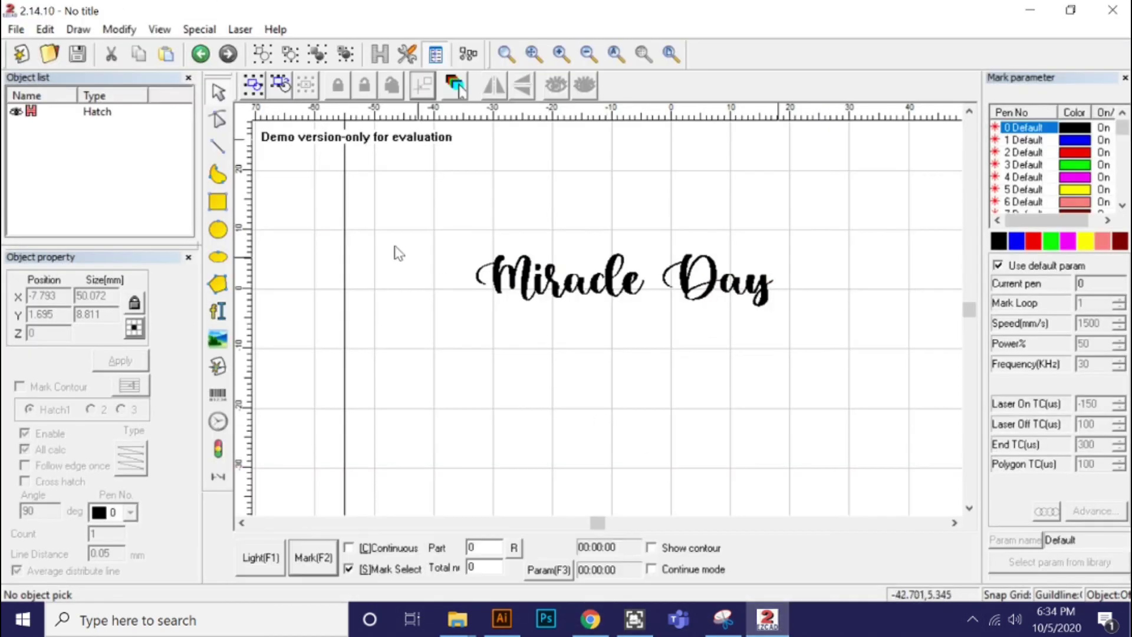
Box-select the Miracle Day hatch object (50.072 × 8.811 mm) on the EzCad canvas.
drag(482, 244, 808, 337)
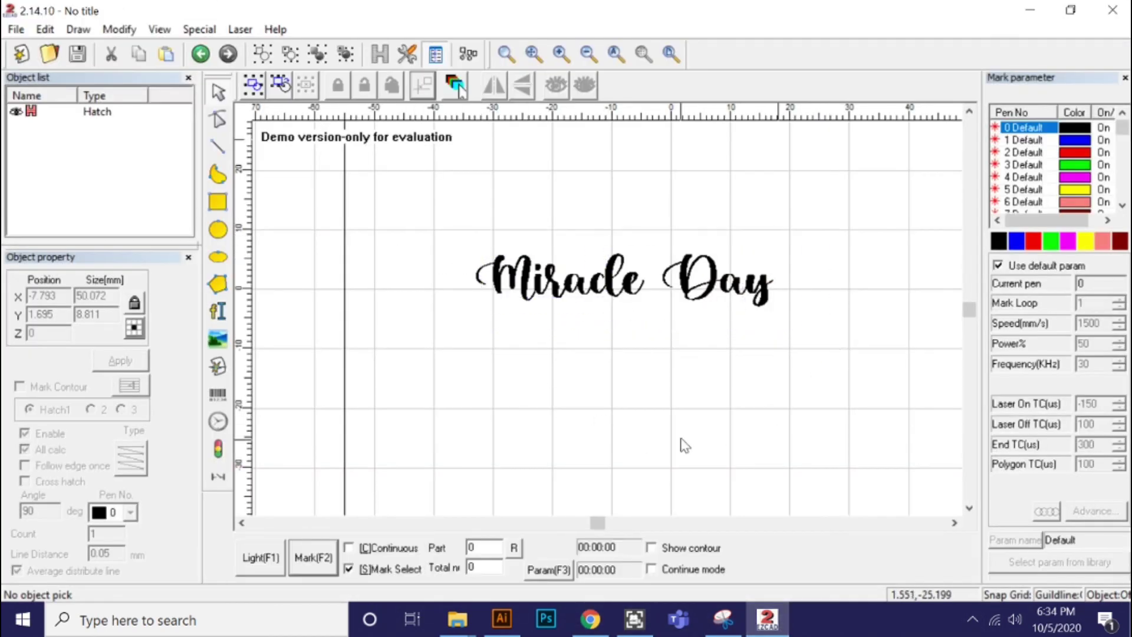
mouse_move(454, 235)
mouse_down()
mouse_move(715, 316)
mouse_move(929, 340)
mouse_up()
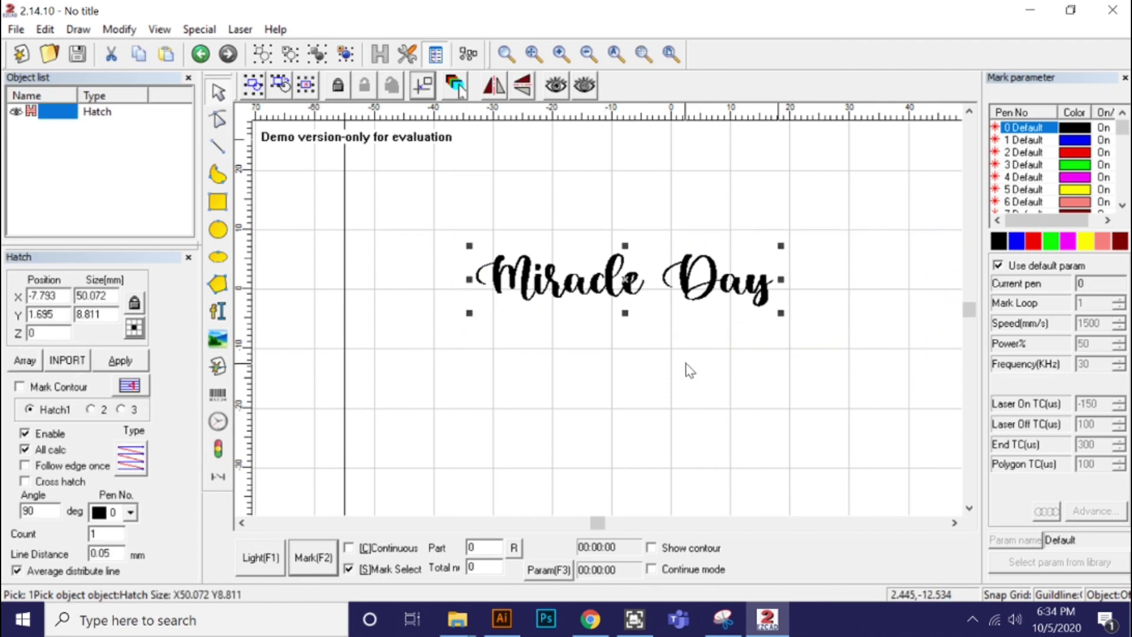